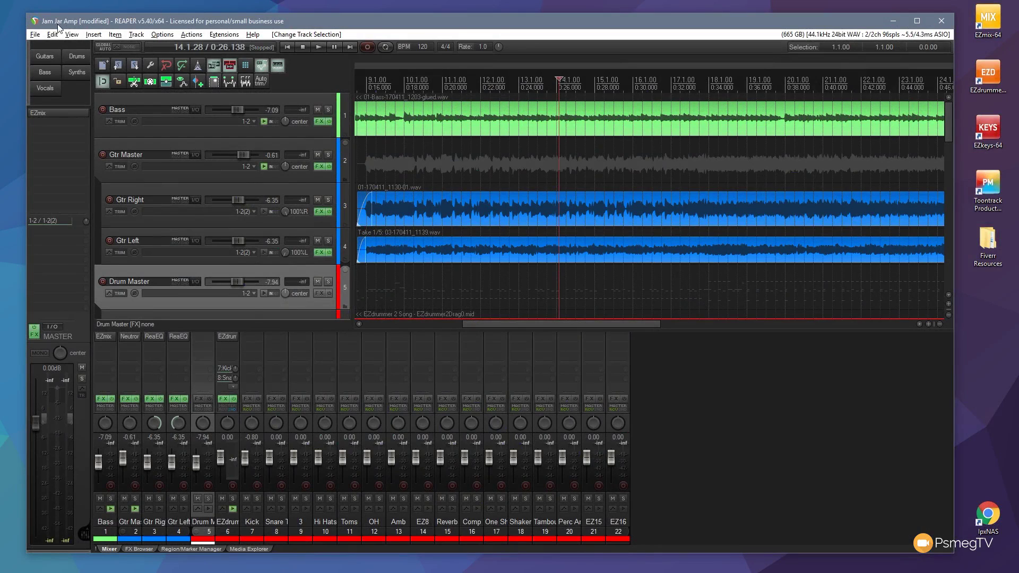
- Open the Track Manager from the View menu, narrow it and move it so the track panel stays visible
left_click(73, 34)
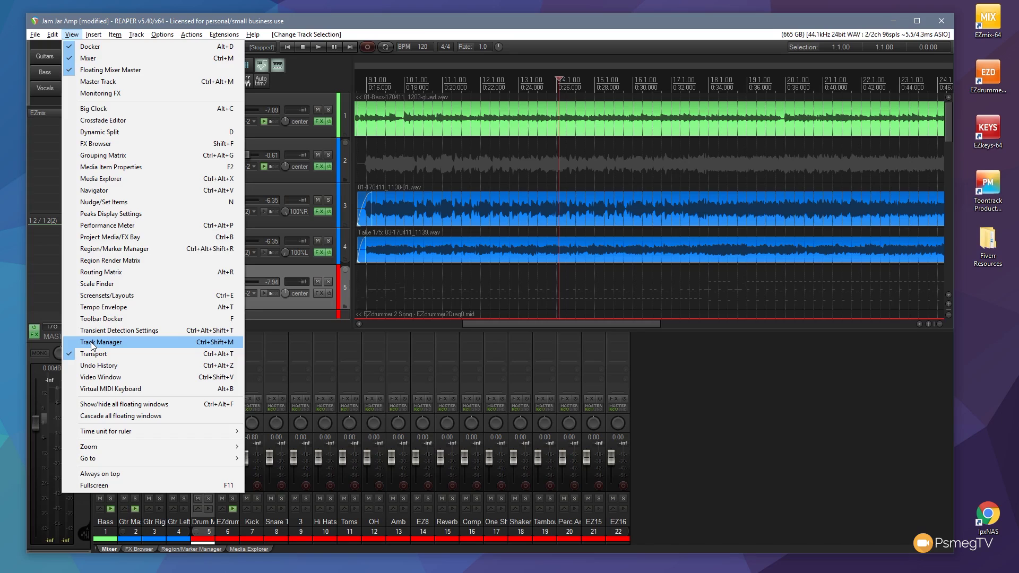
left_click(92, 343)
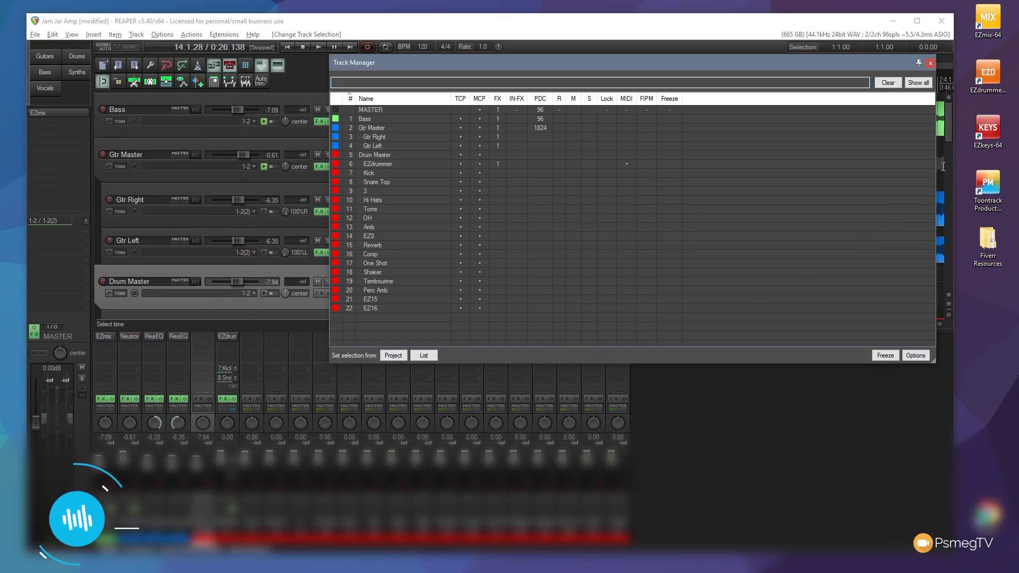
left_click_drag(936, 176, 824, 173)
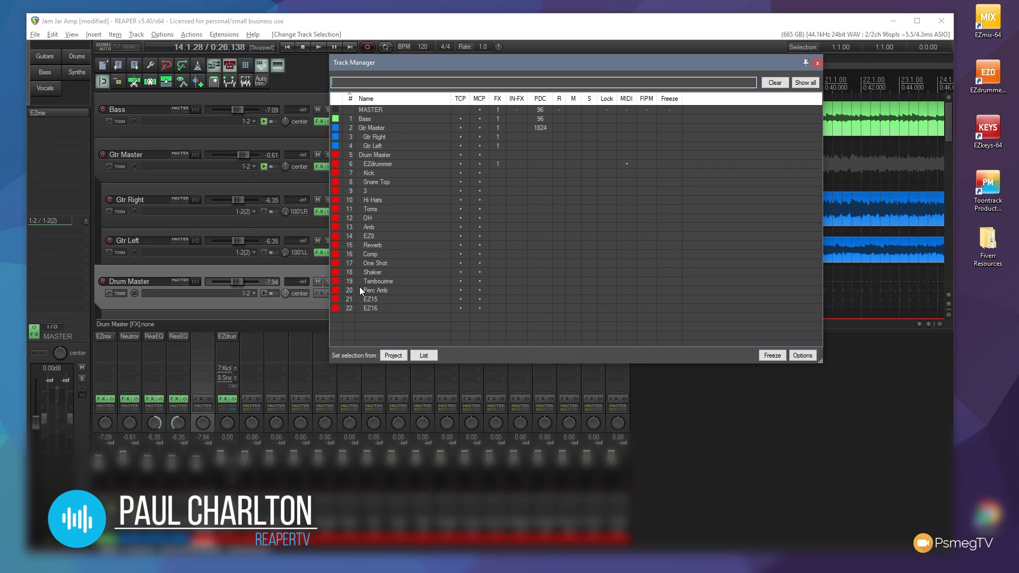
left_click_drag(414, 62, 442, 72)
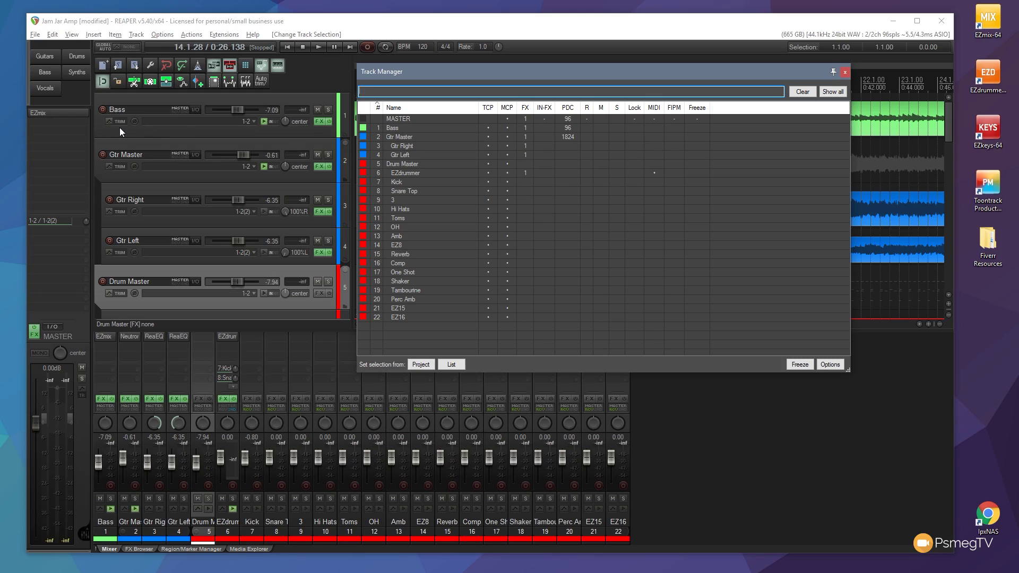
left_click(489, 126)
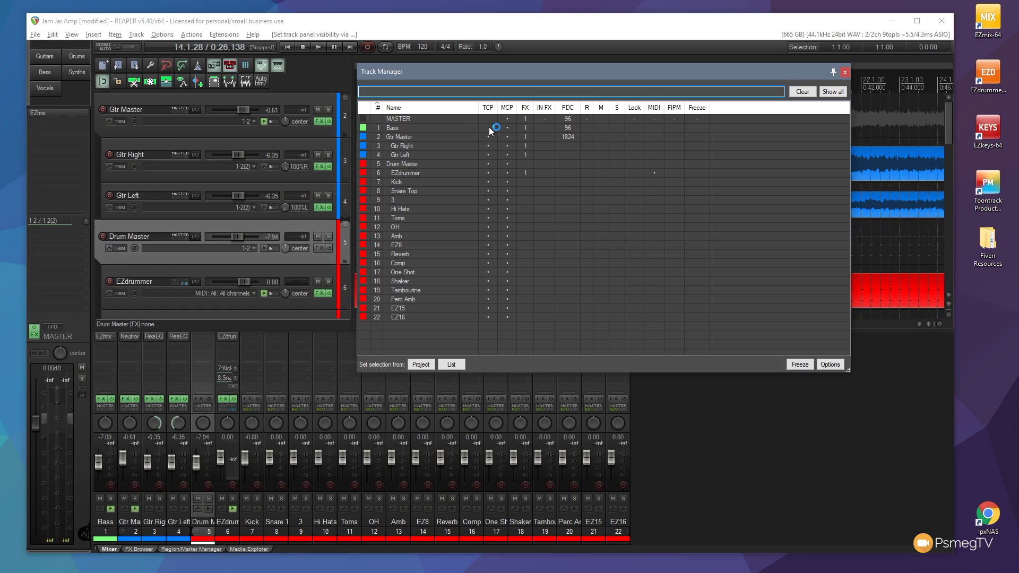
left_click(489, 127)
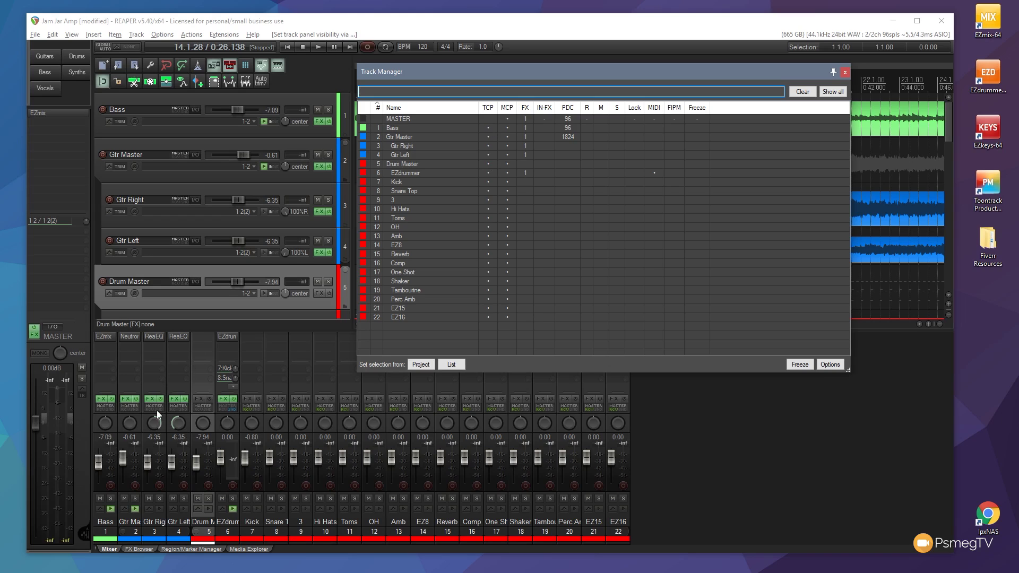
left_click(507, 127)
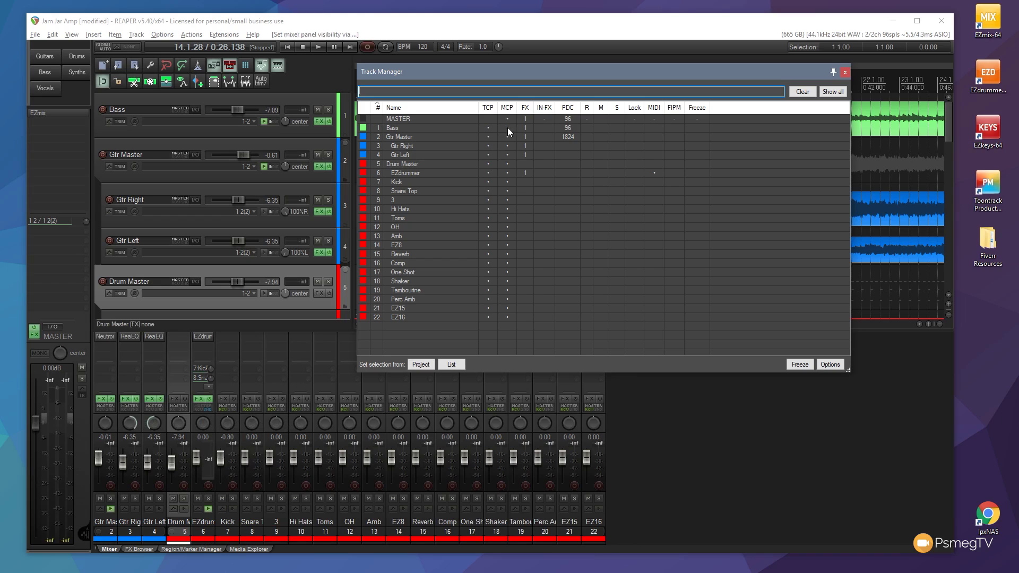
left_click(508, 128)
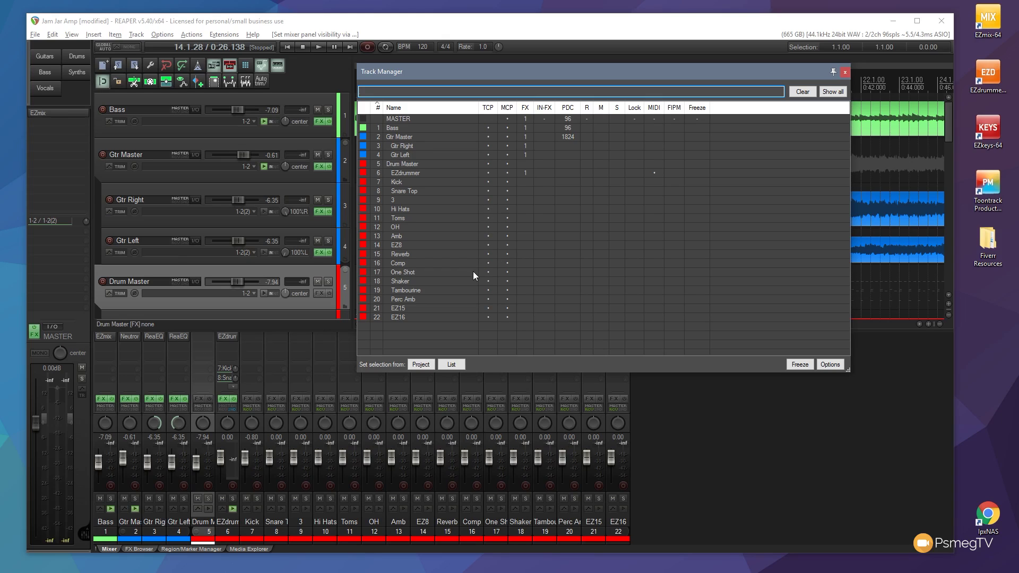
left_click(433, 309)
right_click(434, 308)
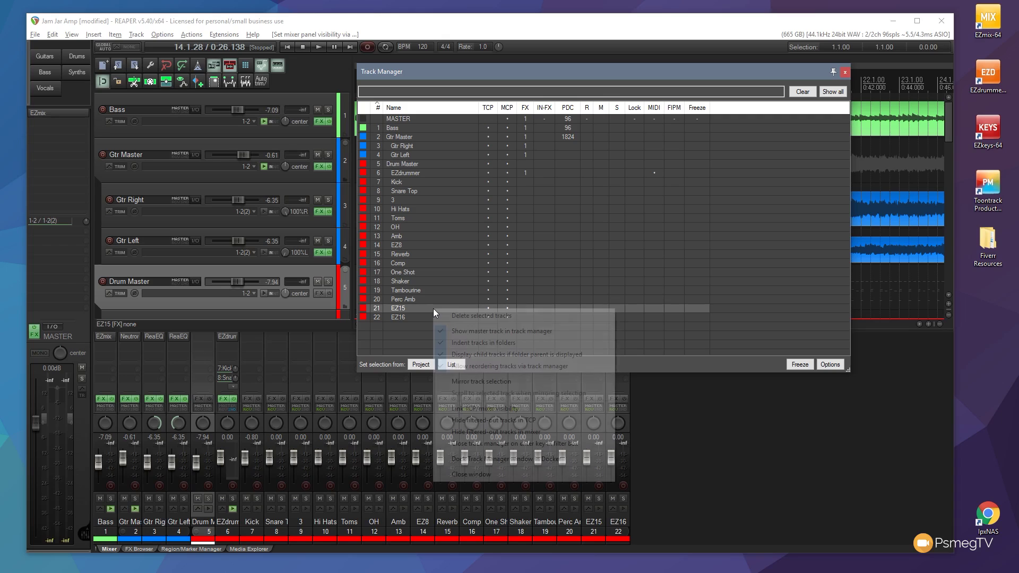
left_click(482, 317)
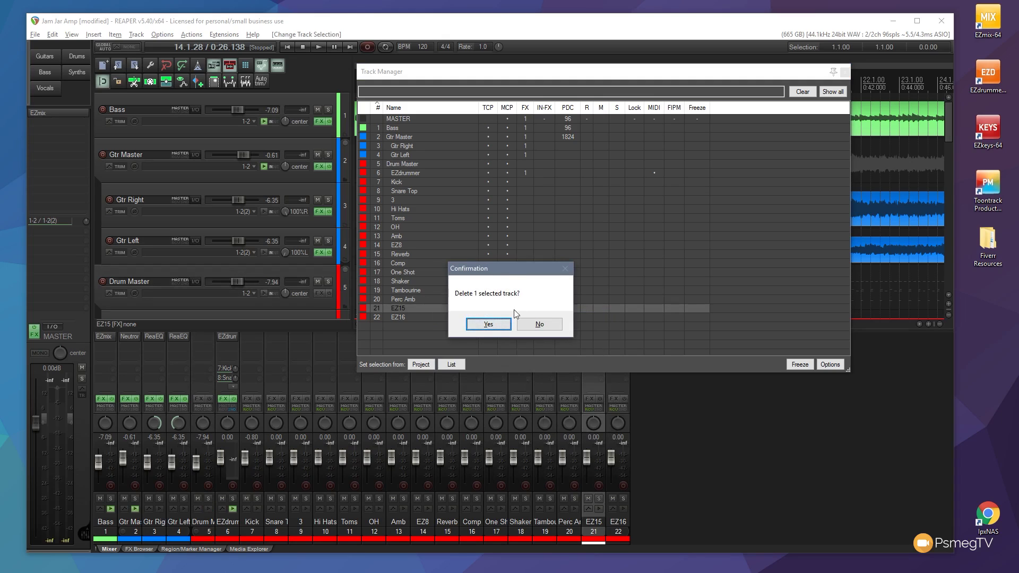
left_click(498, 324)
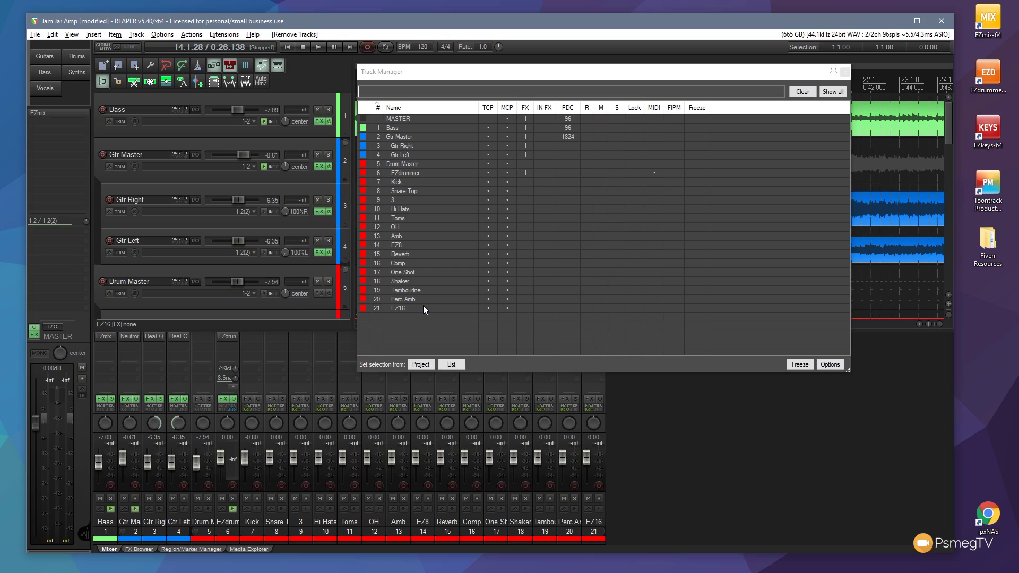
key("ctrl+z")
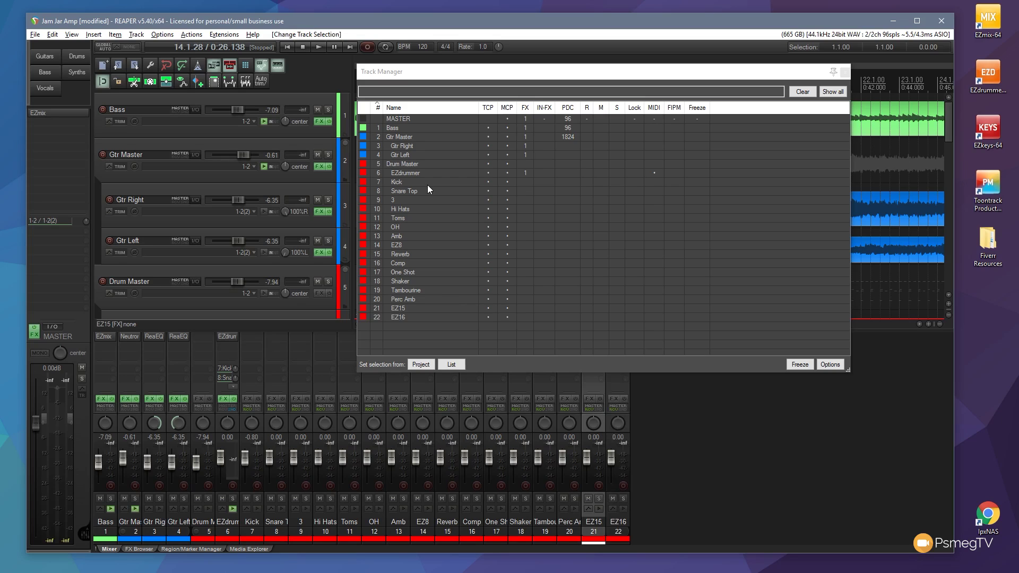
left_click(565, 79)
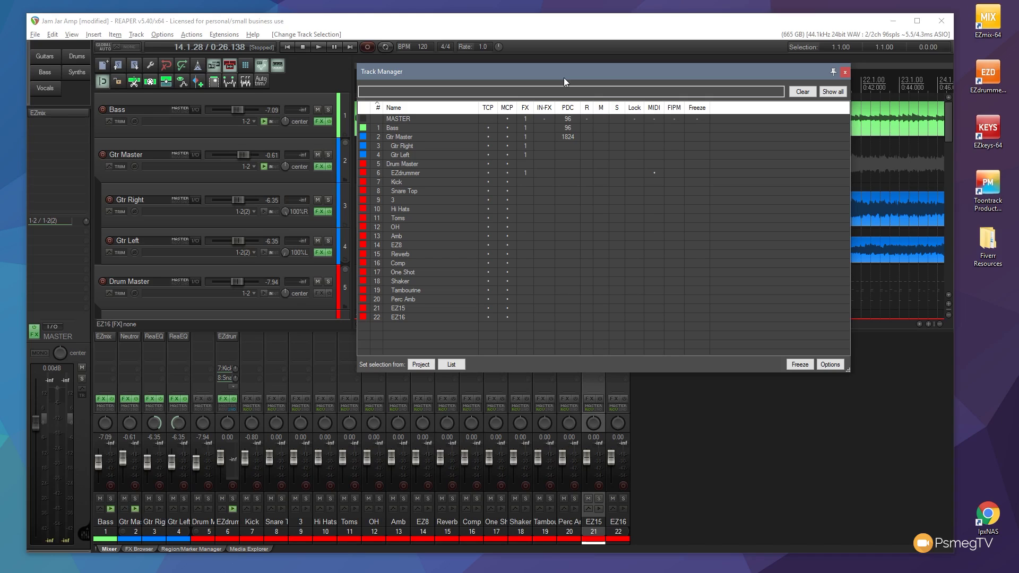
left_click(429, 227)
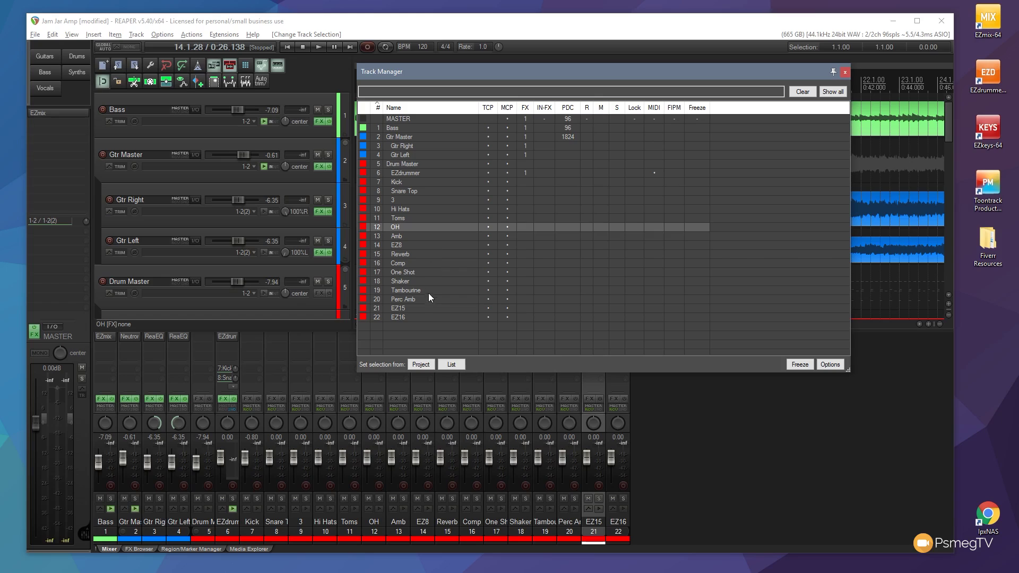
left_click(430, 317, "ctrl")
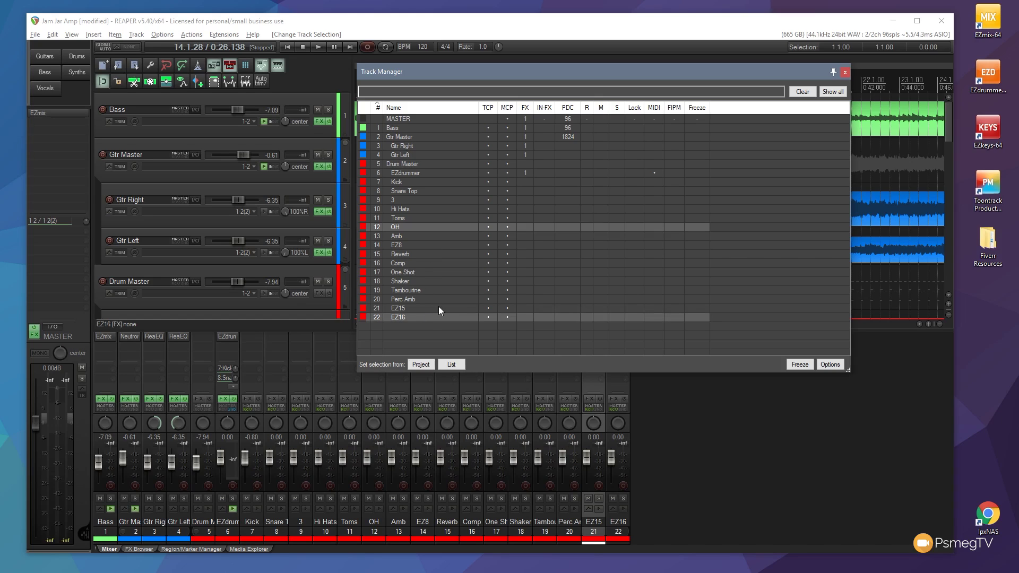
left_click(439, 282, "ctrl")
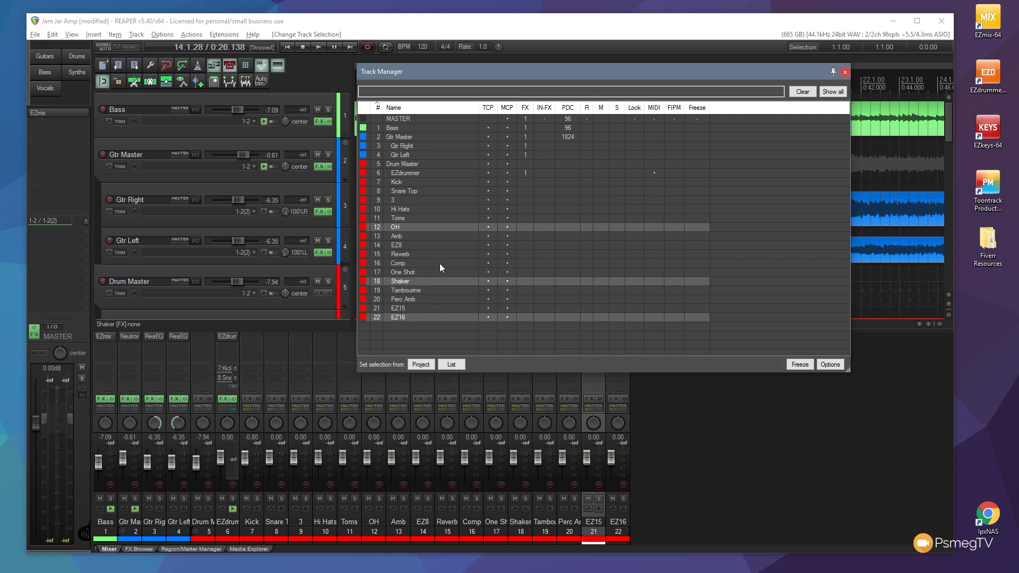
left_click(440, 263, "ctrl")
left_click(441, 253, "ctrl")
left_click(440, 199, "ctrl")
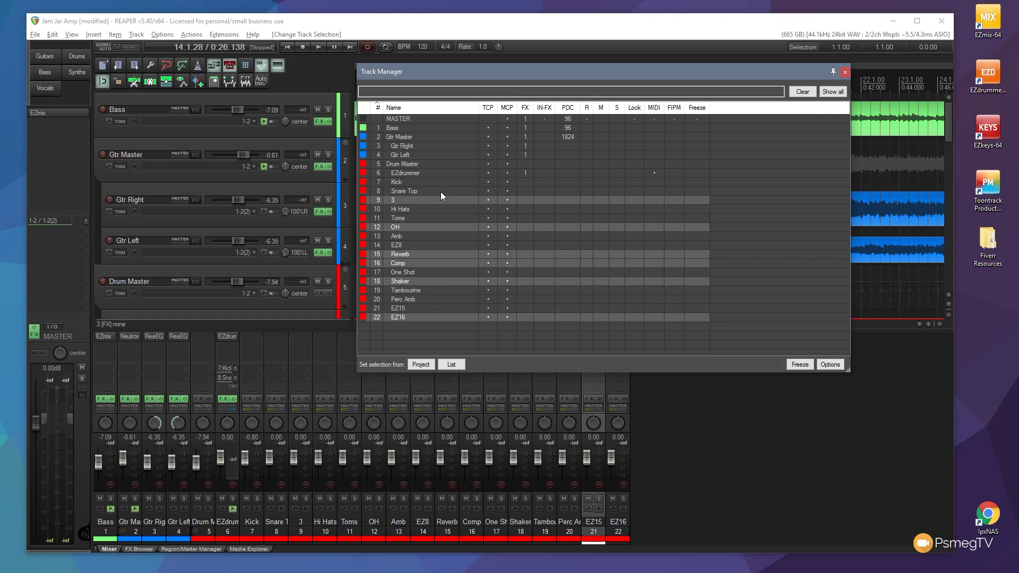
left_click(440, 191, "ctrl")
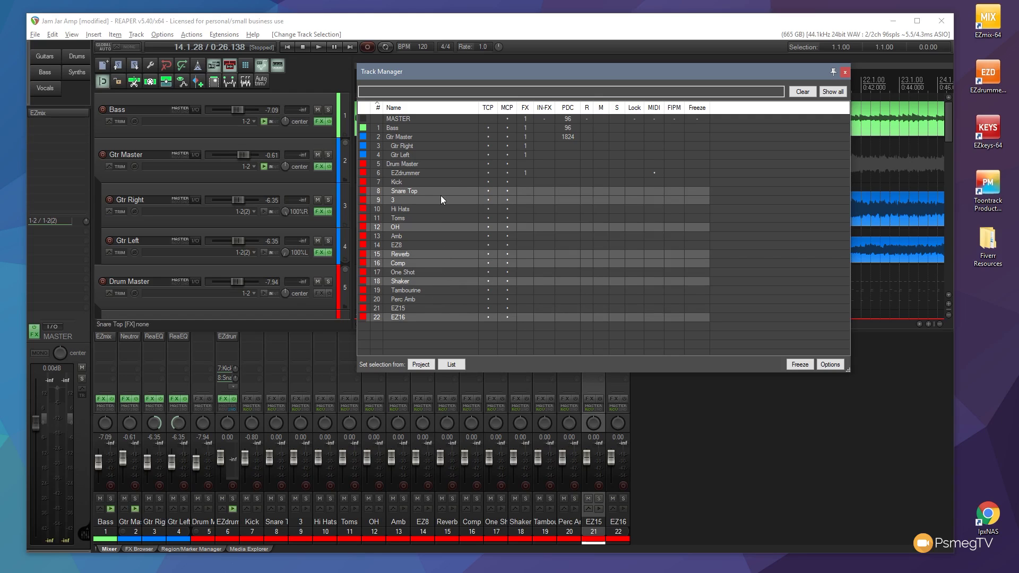
left_click(489, 190)
left_click(489, 190)
left_click(508, 191)
left_click(510, 192)
left_click(449, 210)
left_click(448, 190)
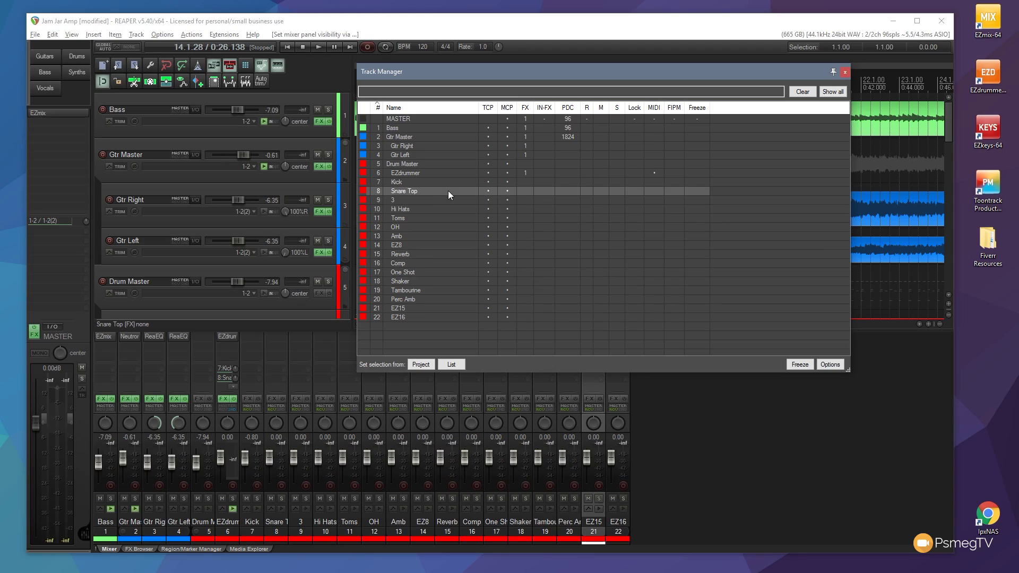
left_click(432, 317, "shift")
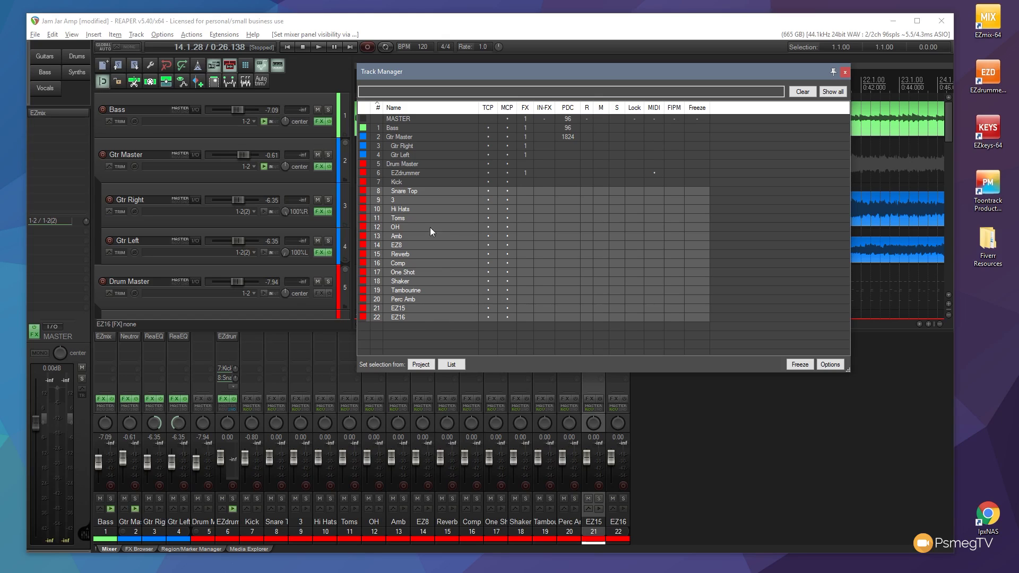
left_click(425, 164)
left_click(431, 155)
left_click(441, 137)
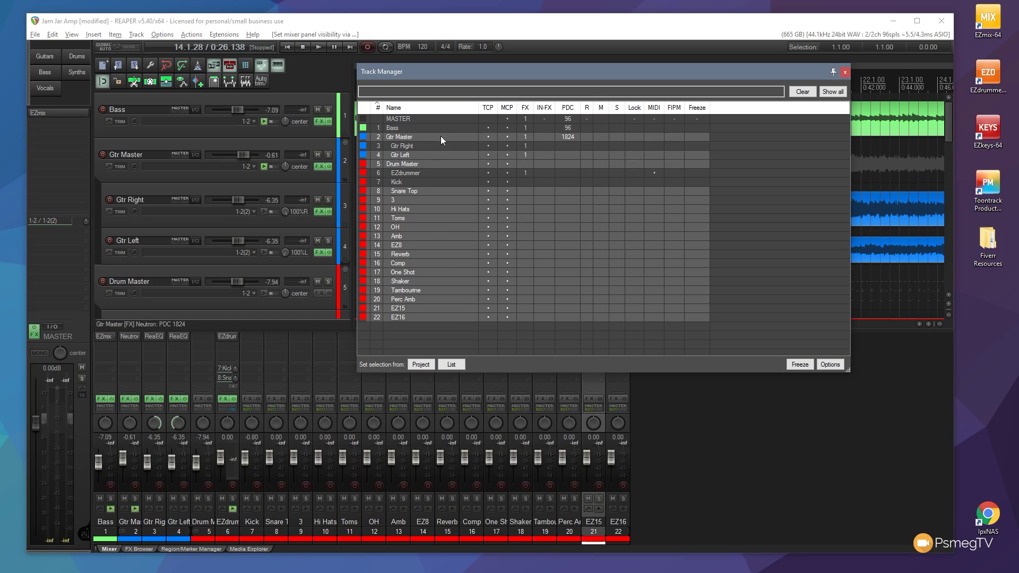
left_click(590, 78)
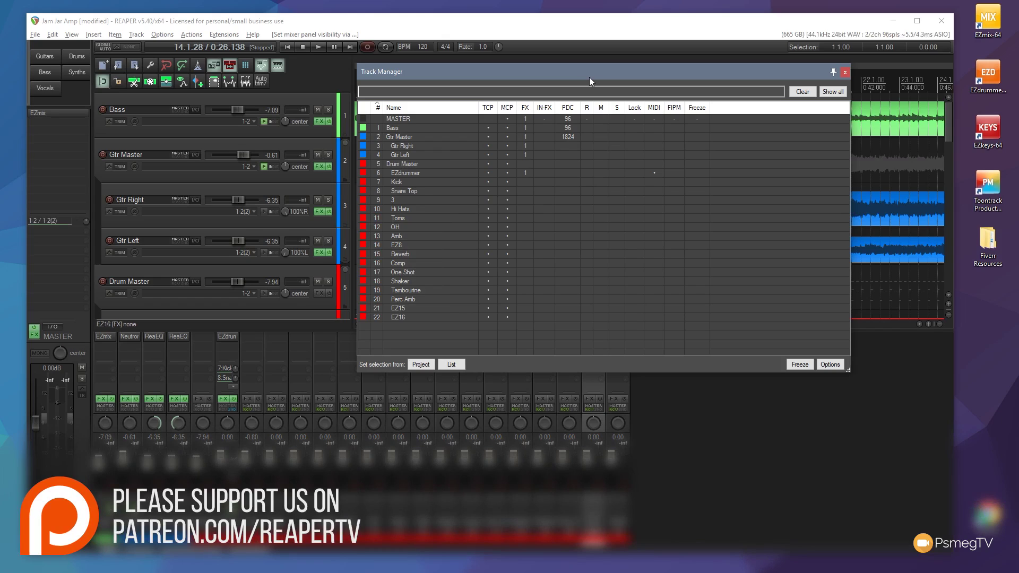
- Filter the Track Manager by 'gt', select Gtr Master through Gtr Left, then show all tracks
left_click(456, 93)
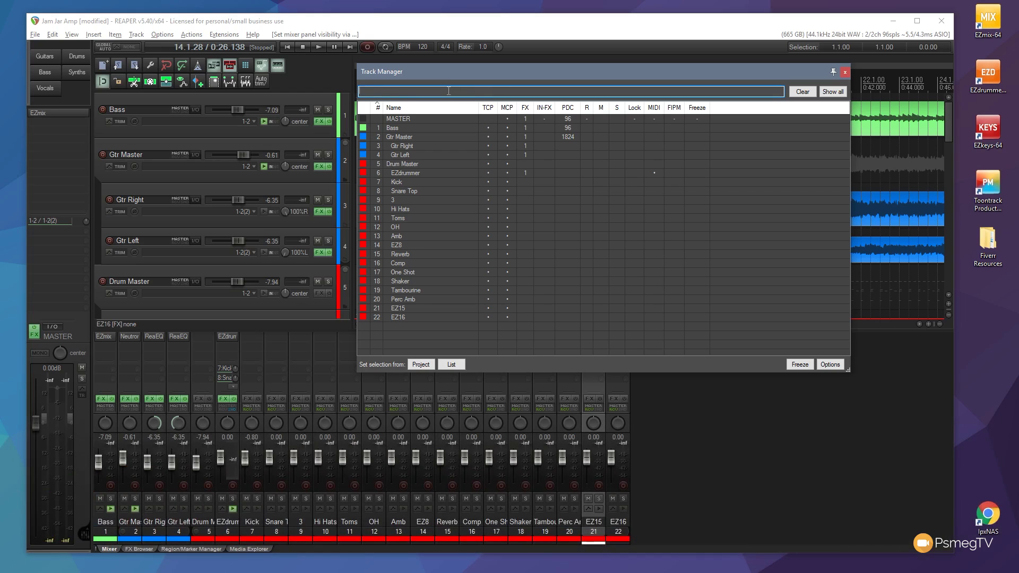
type("gtr")
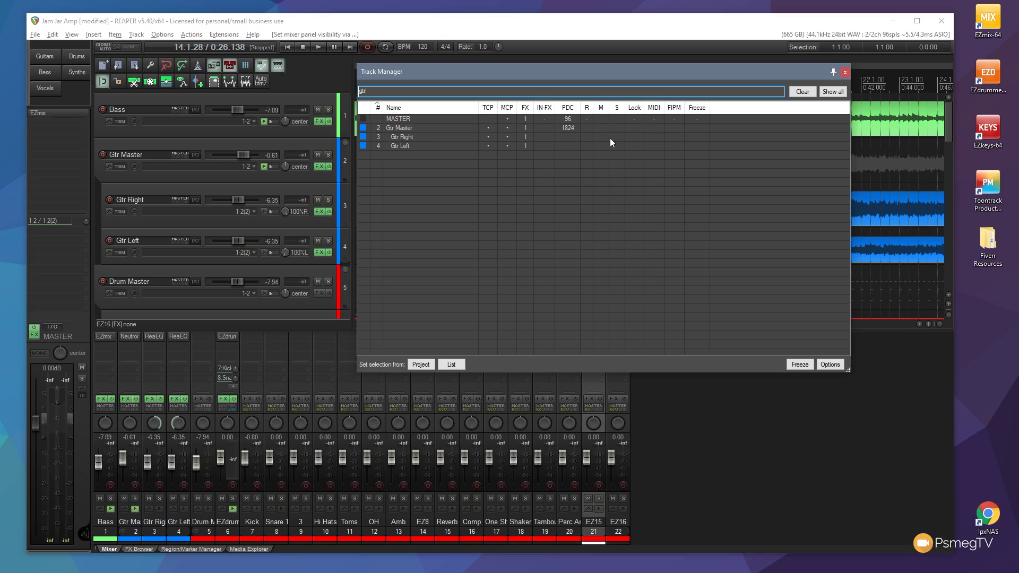
left_click(437, 128)
left_click(435, 149, "shift")
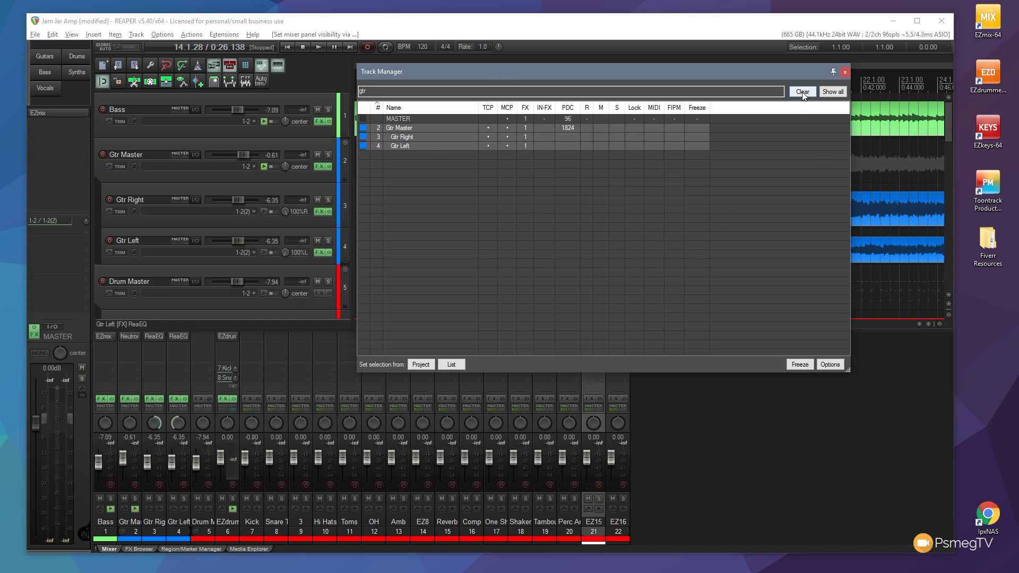
left_click(833, 94)
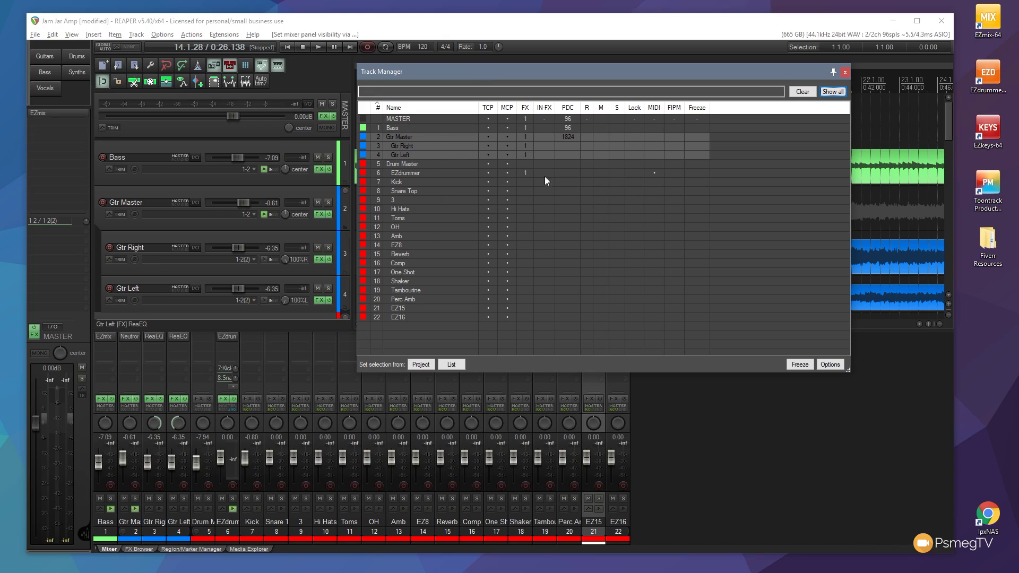
- Mute then unmute, and solo then unsolo, the three guitar tracks
left_click(601, 137)
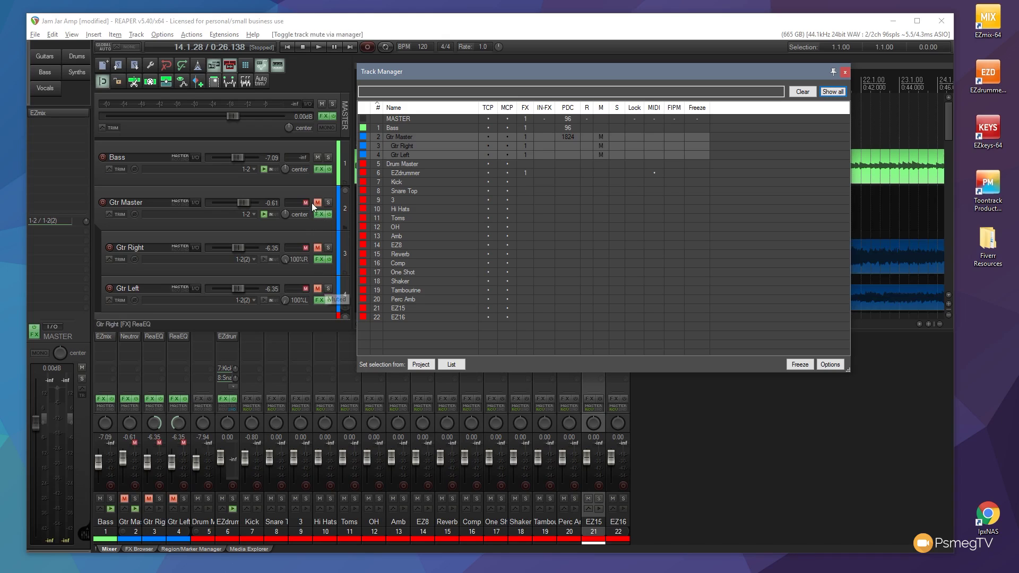
left_click(598, 136)
left_click(612, 138)
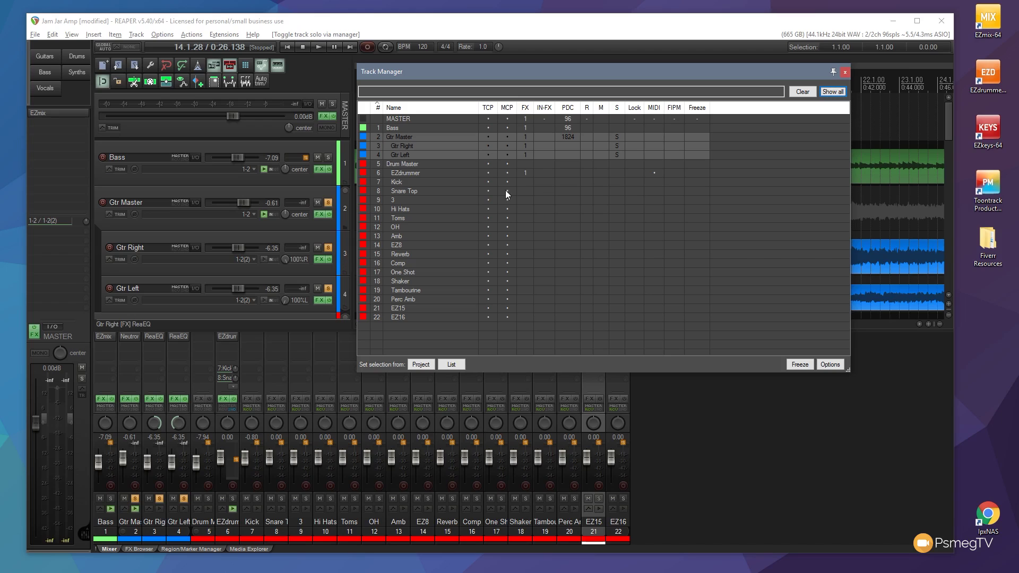
left_click(616, 138)
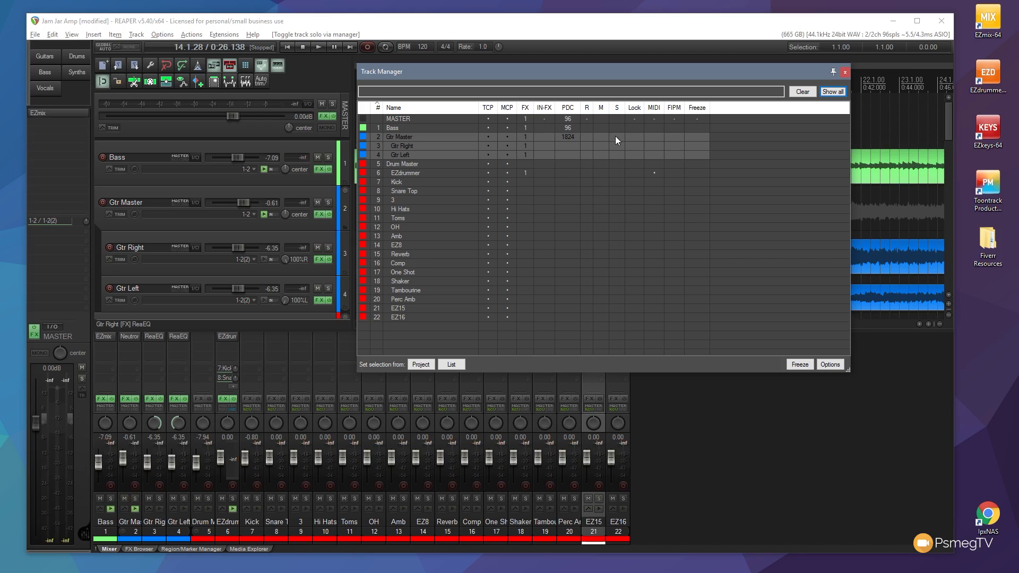
- Record-arm then disarm the three guitar tracks, then lock and unlock them
left_click(588, 137)
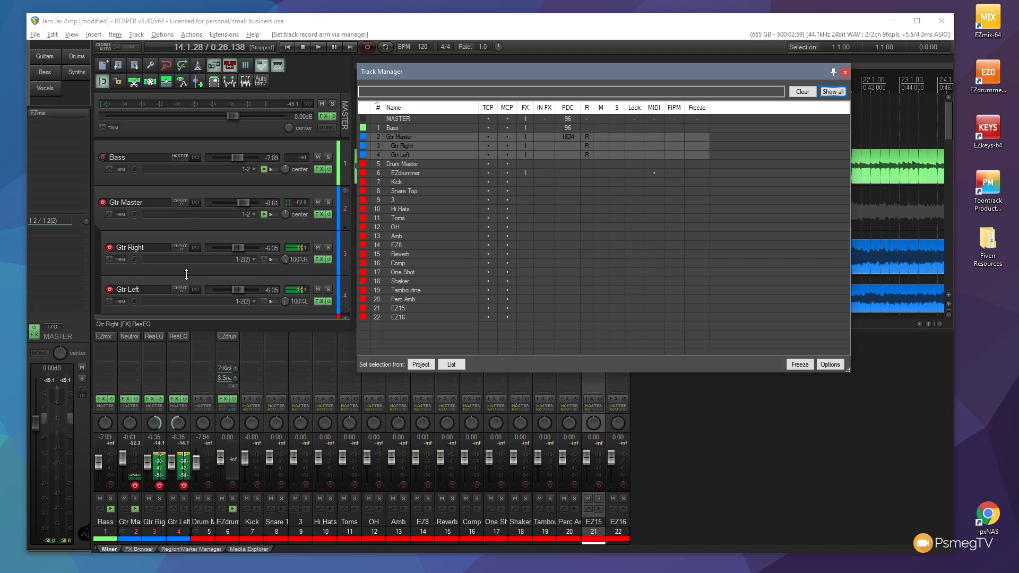
left_click(587, 137)
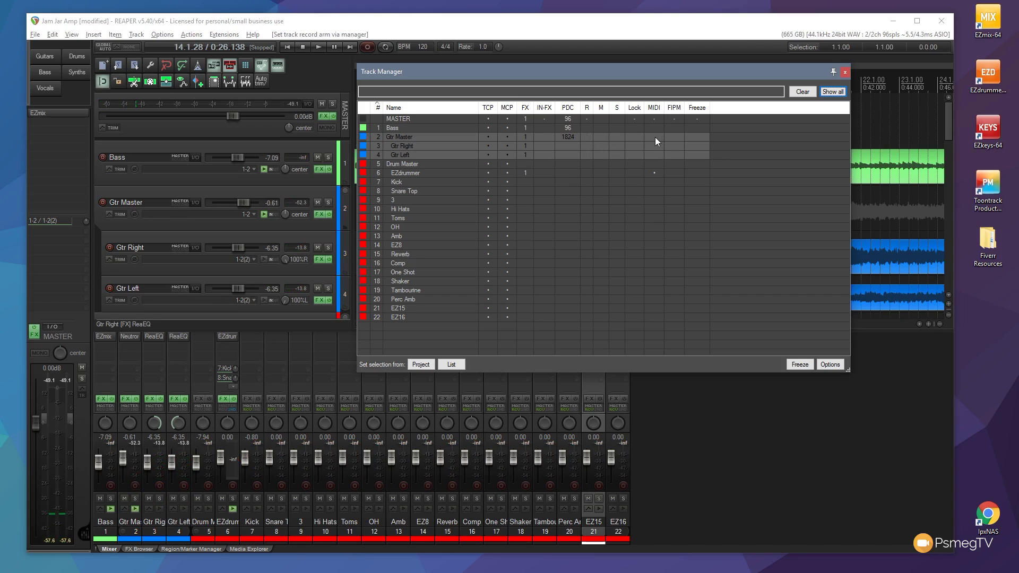
left_click(631, 137)
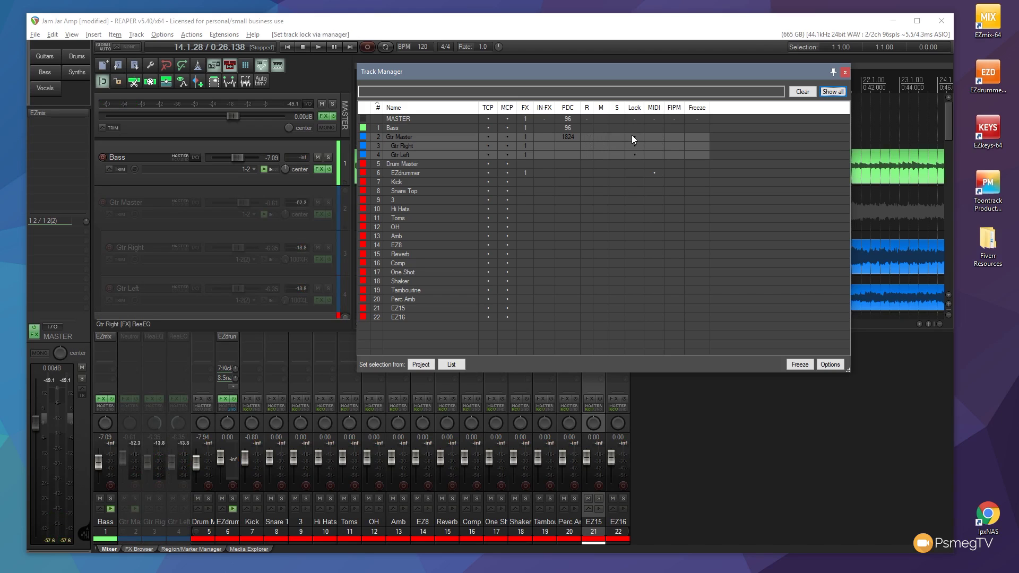
left_click(632, 137)
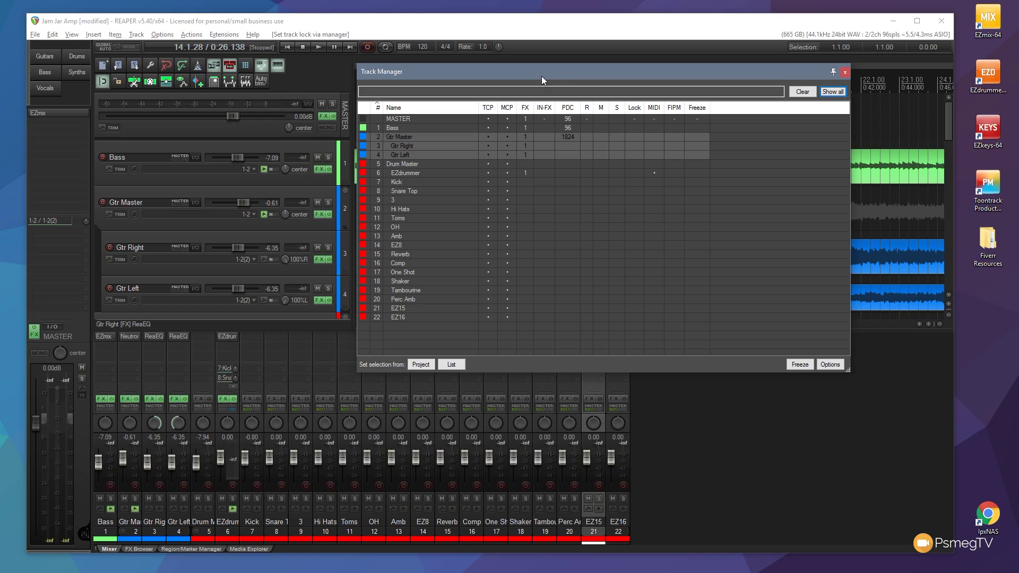
left_click_drag(542, 76, 680, 138)
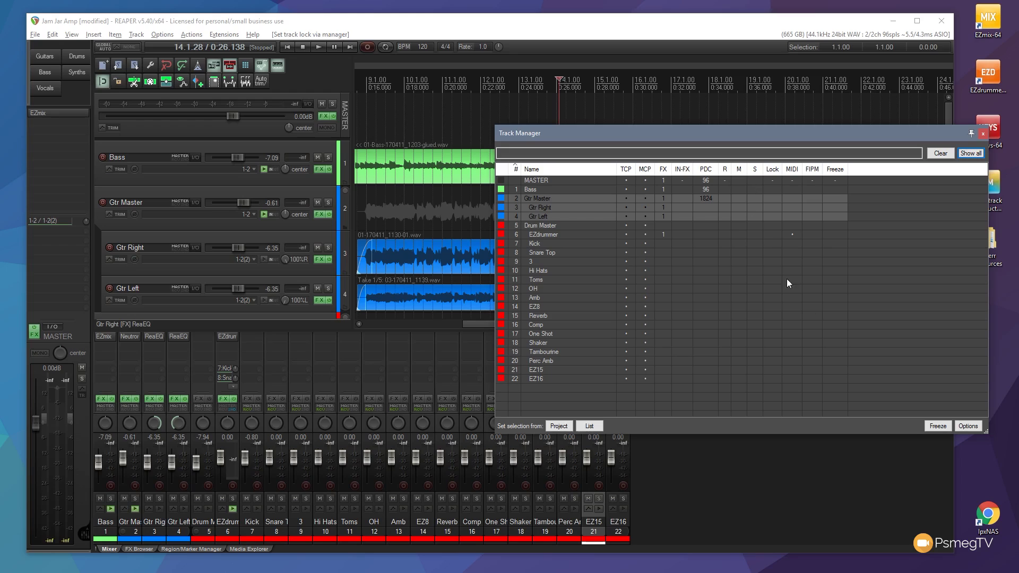
left_click(945, 428)
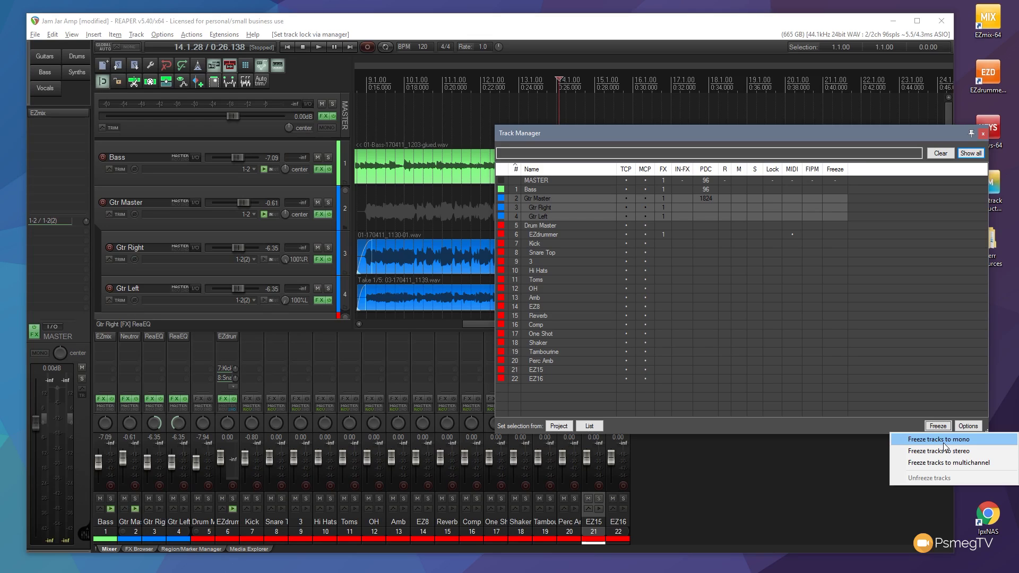
left_click(766, 137)
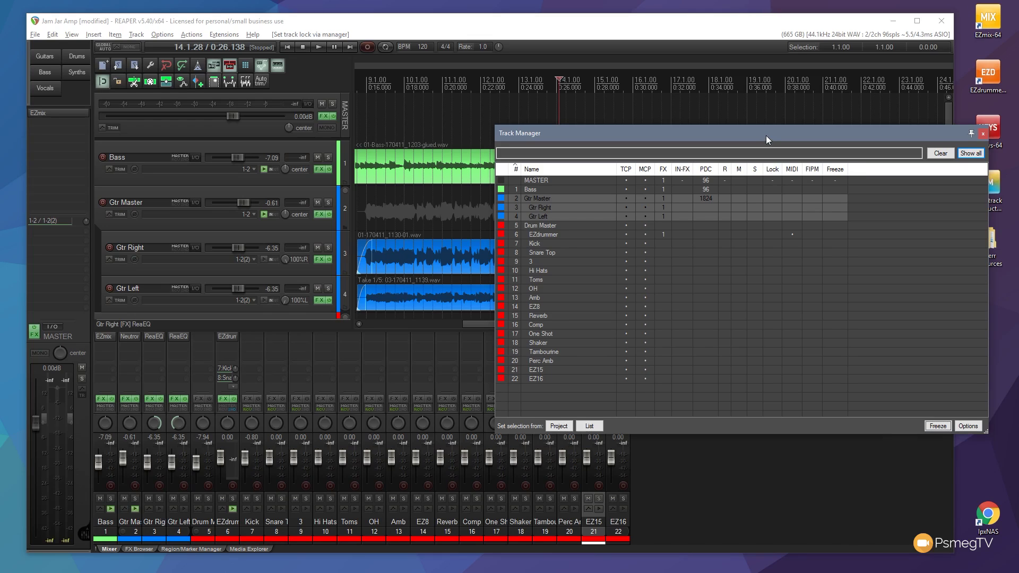
left_click_drag(766, 135, 630, 83)
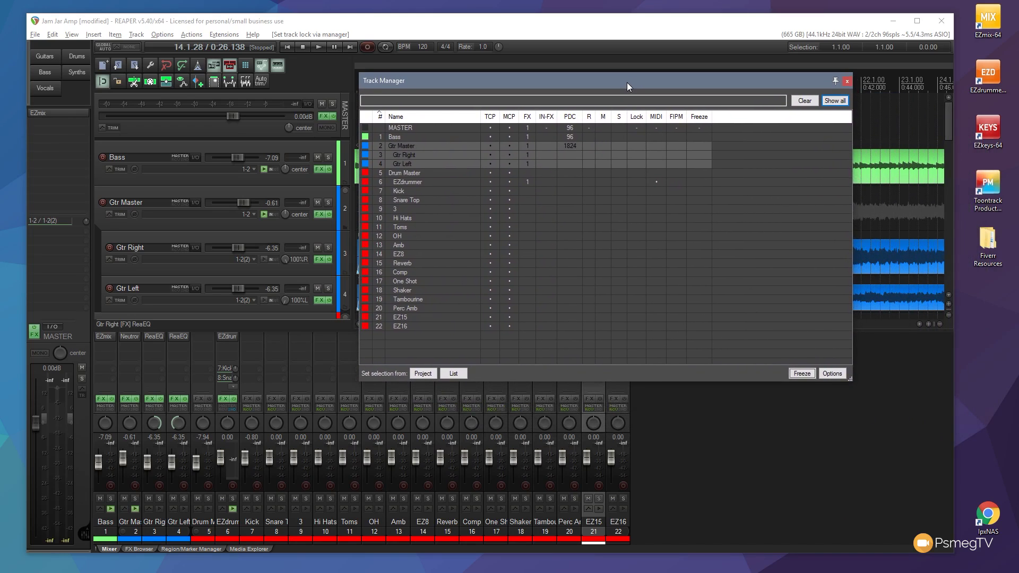
- Undo the last track lock change and dismiss the Track Manager options unchanged
key("ctrl+z")
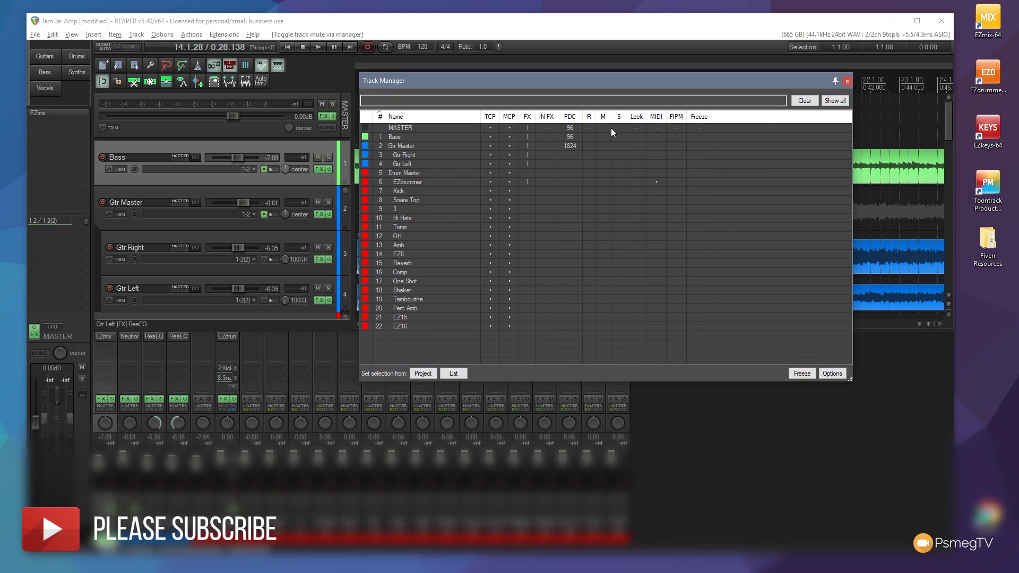
left_click(832, 375)
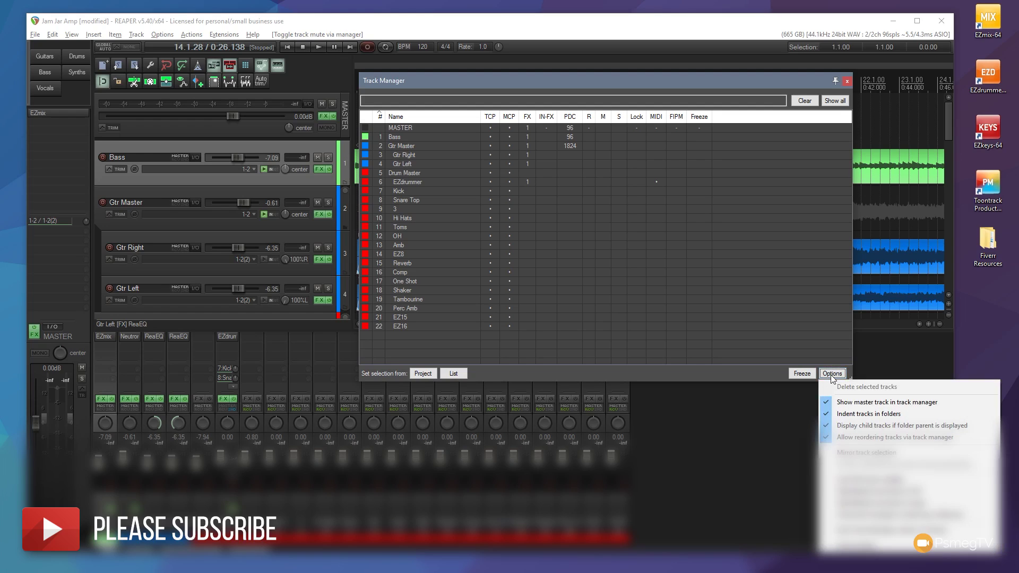
right_click(452, 318)
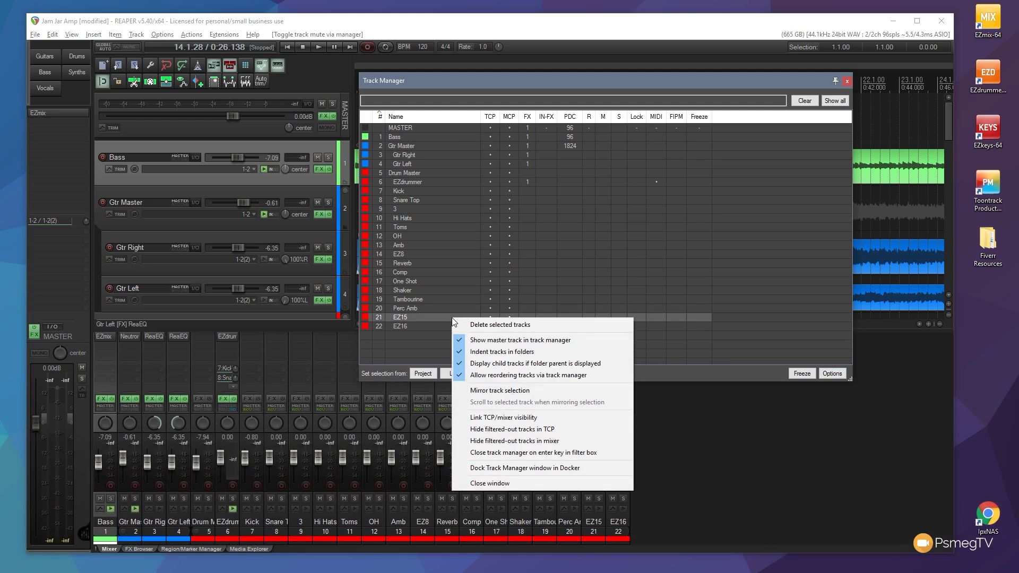
left_click(753, 371)
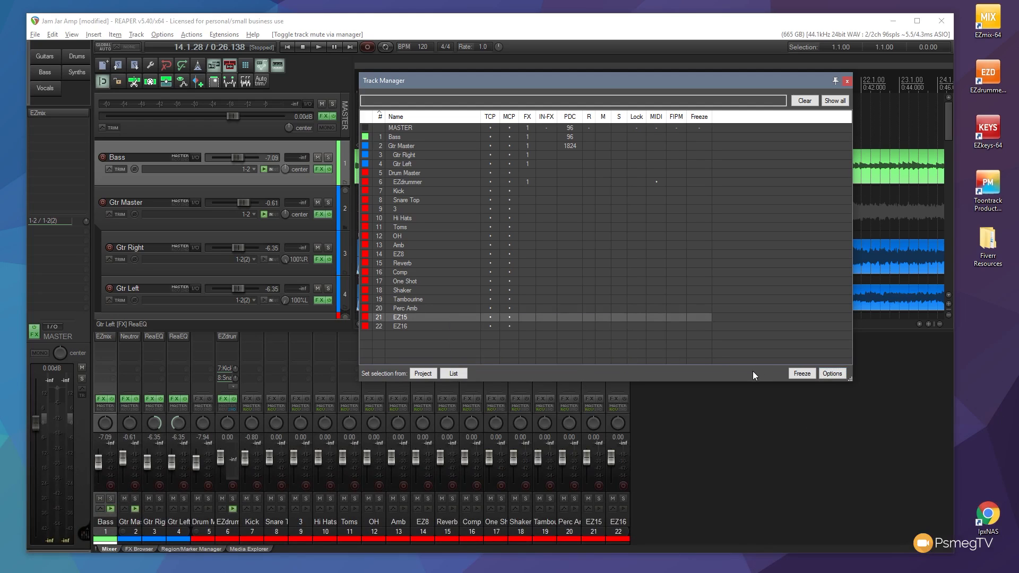
- Select Gtr Master through Gtr Left and enable Mirror track selection in the Track Manager
left_click(472, 145)
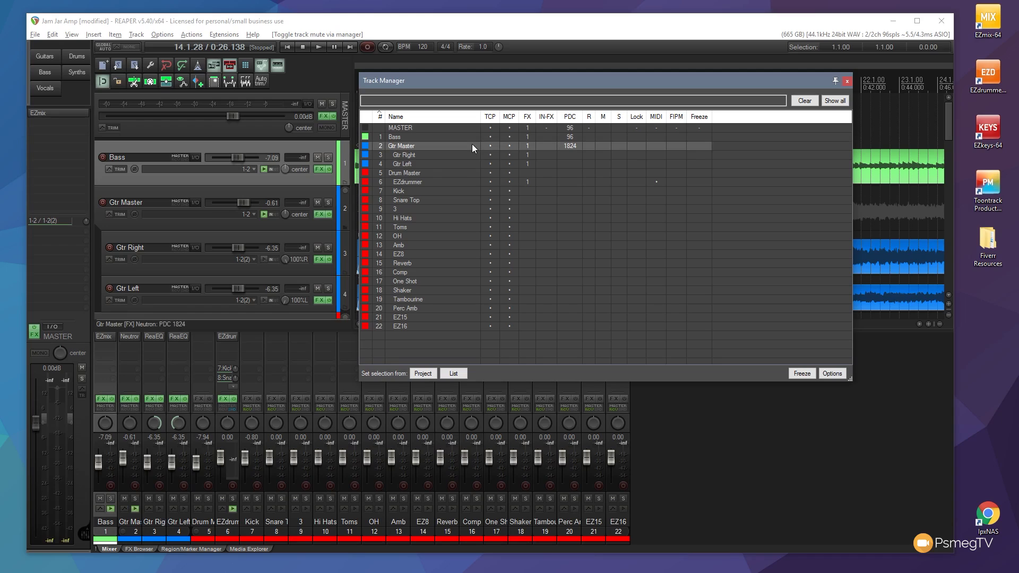
left_click(457, 164, "shift")
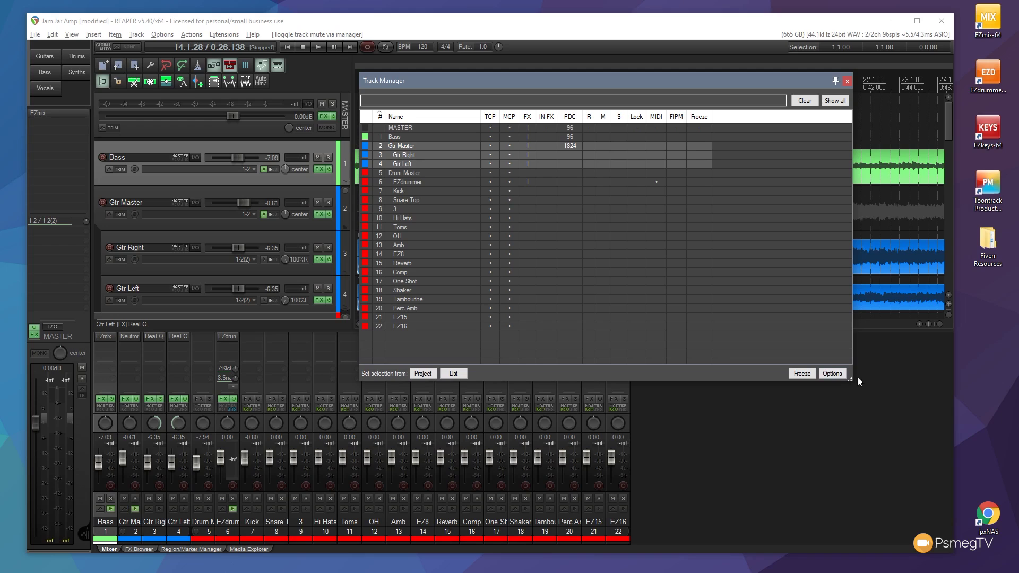
right_click(463, 154)
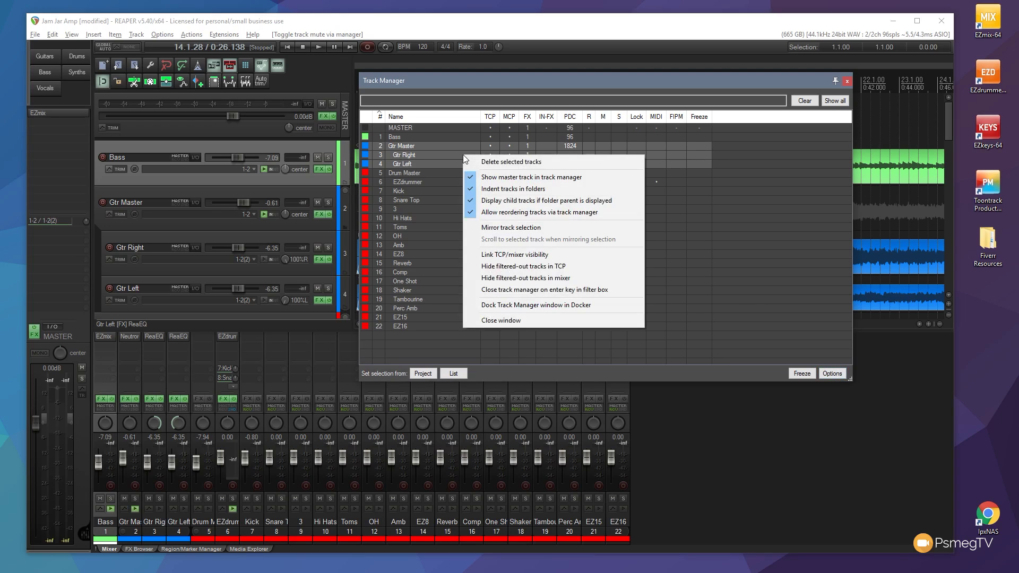
left_click(501, 229)
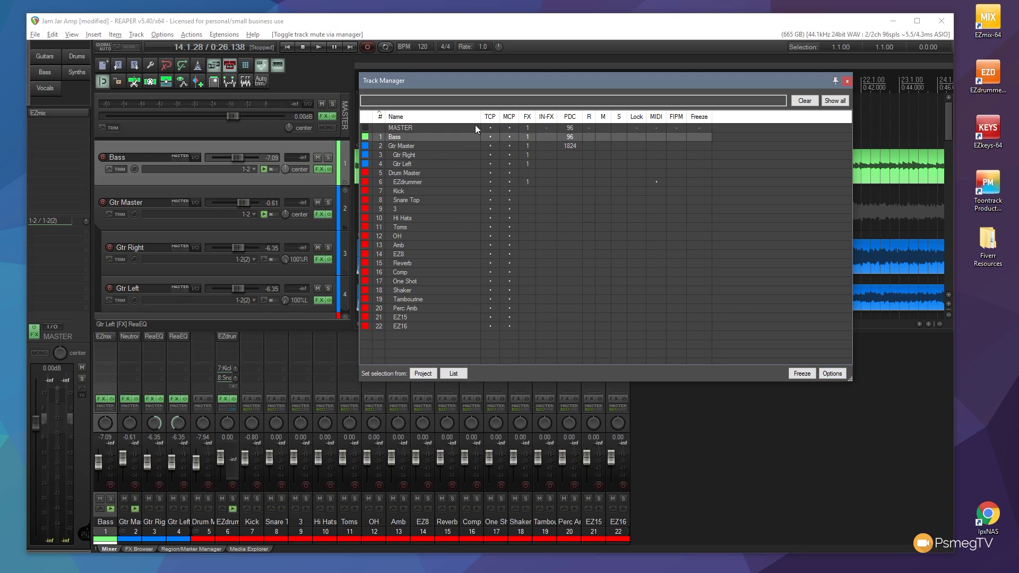
- Select tracks in the project to check the mirroring, ending with Gtr Right and Gtr Left selected
left_click(455, 145)
left_click(451, 165, "shift")
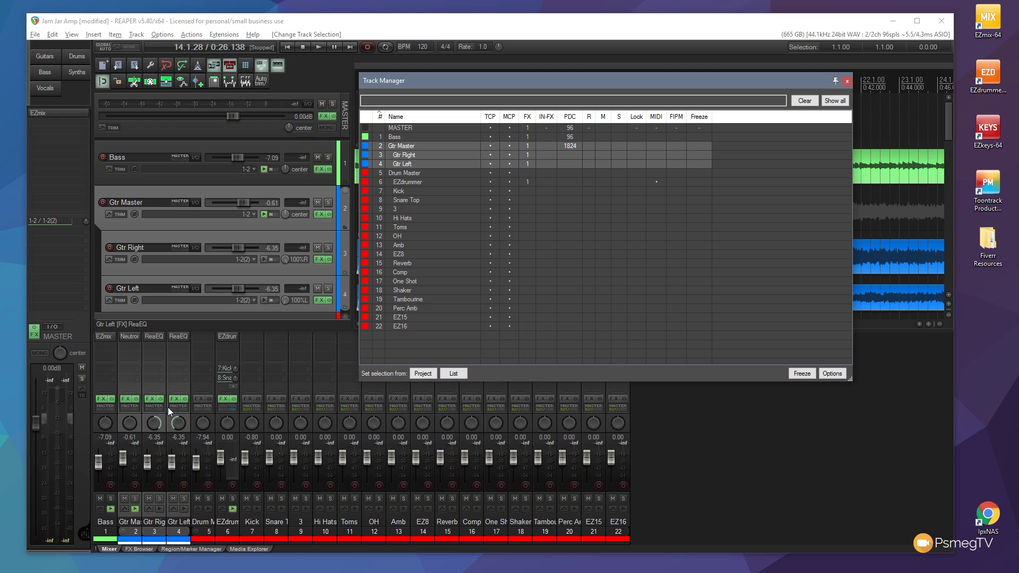
left_click(419, 189)
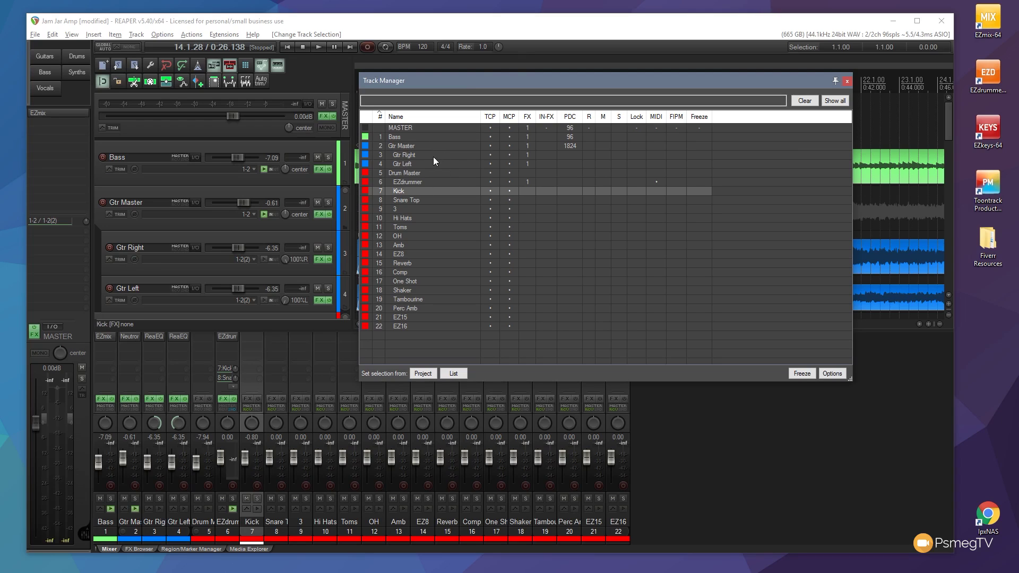
left_click_drag(432, 156, 430, 164)
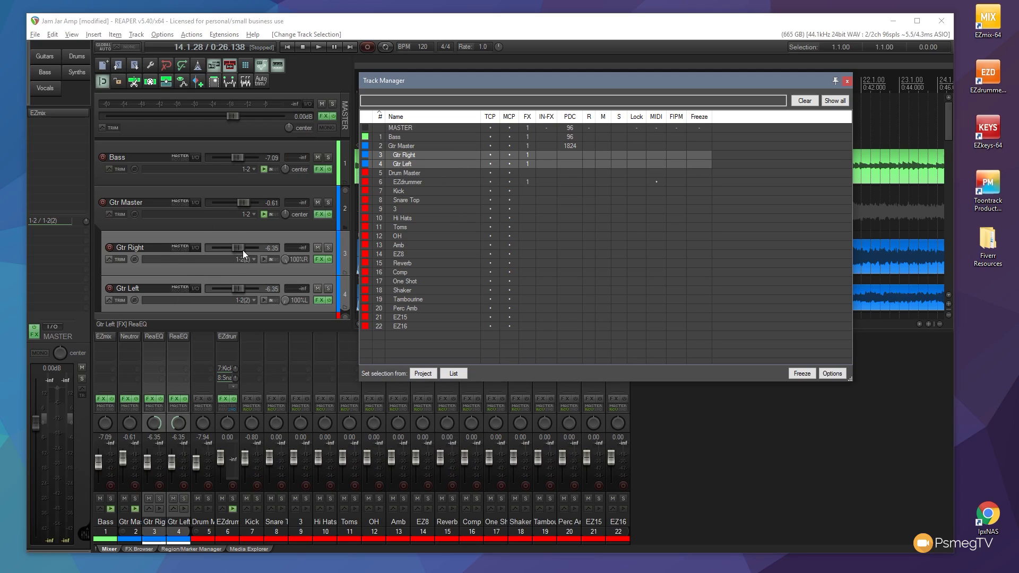
- Set both guitars to -5.79 dB, toggle their pan, mute and solo, then select EZdrummer
left_click_drag(237, 247, 238, 250)
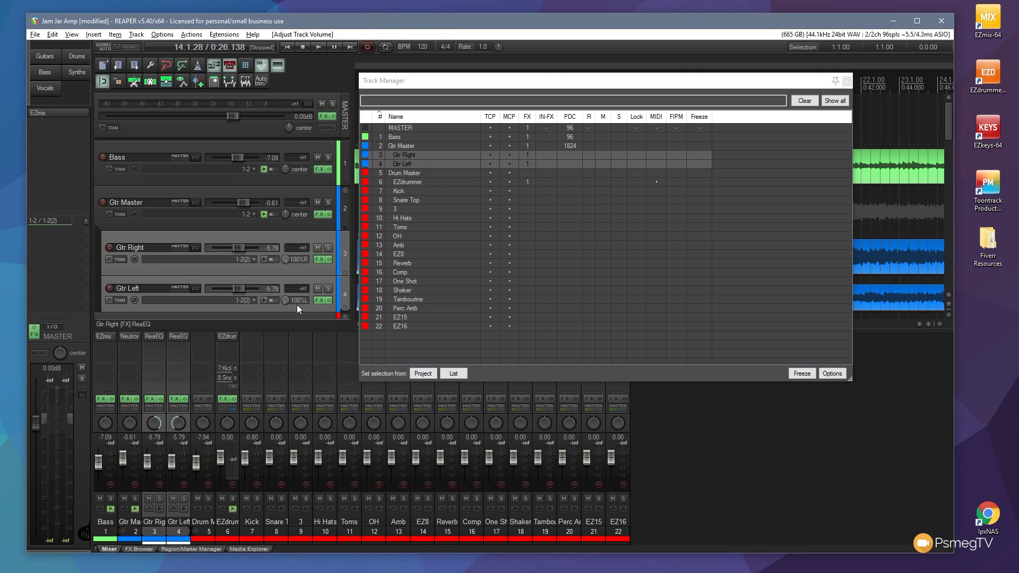
left_click_drag(286, 301, 286, 282)
left_click(317, 247)
left_click(318, 248)
left_click(328, 247)
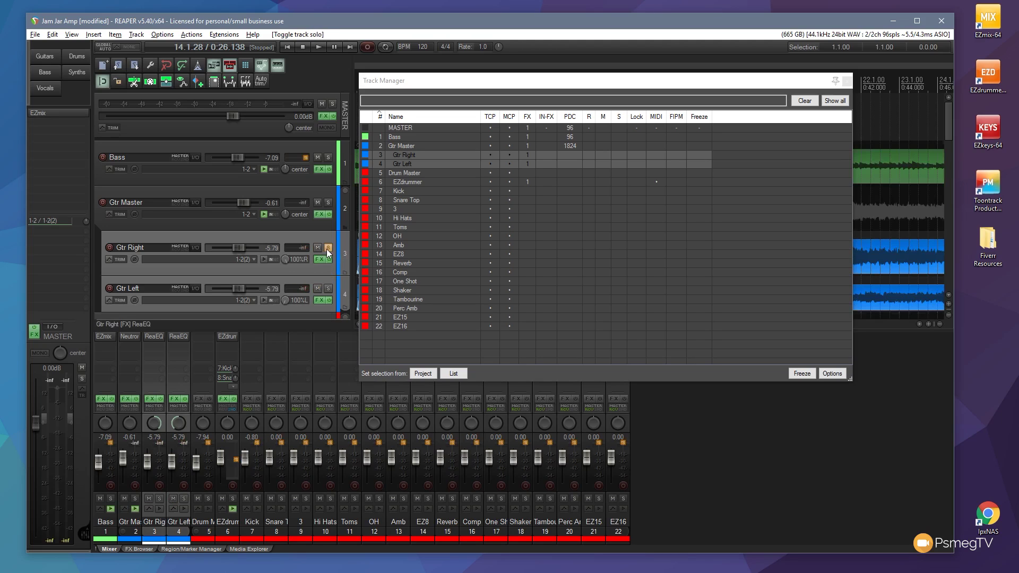
left_click(328, 248)
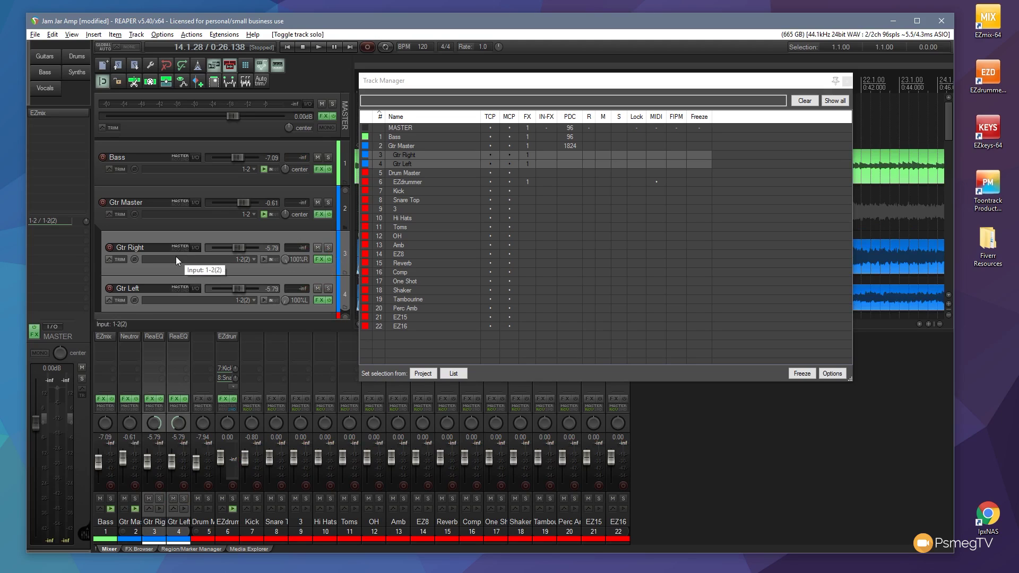
left_click(453, 180)
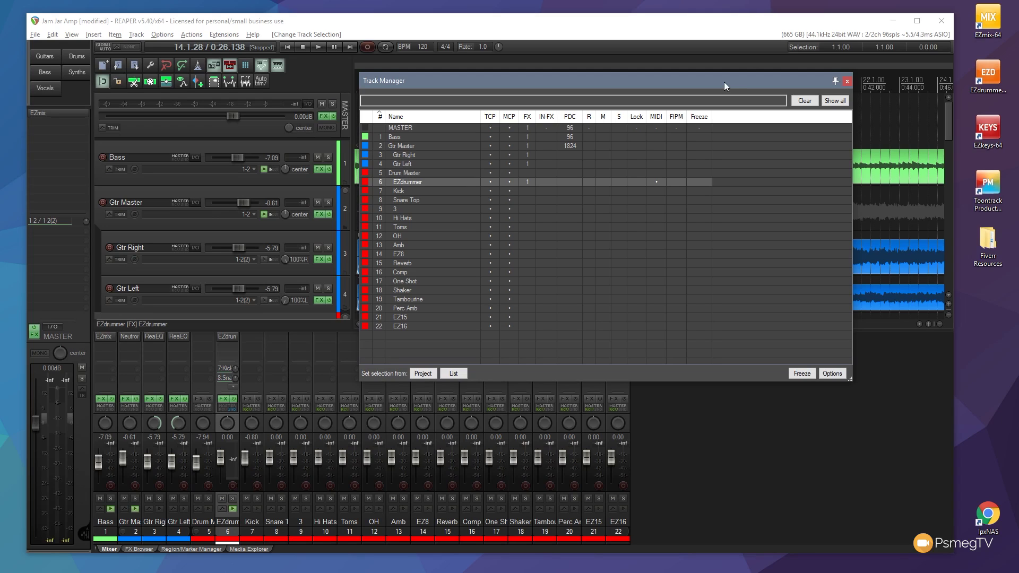
- Enable Hide filtered-out tracks in TCP and filter the Track Manager by 'gt'
left_click(833, 374)
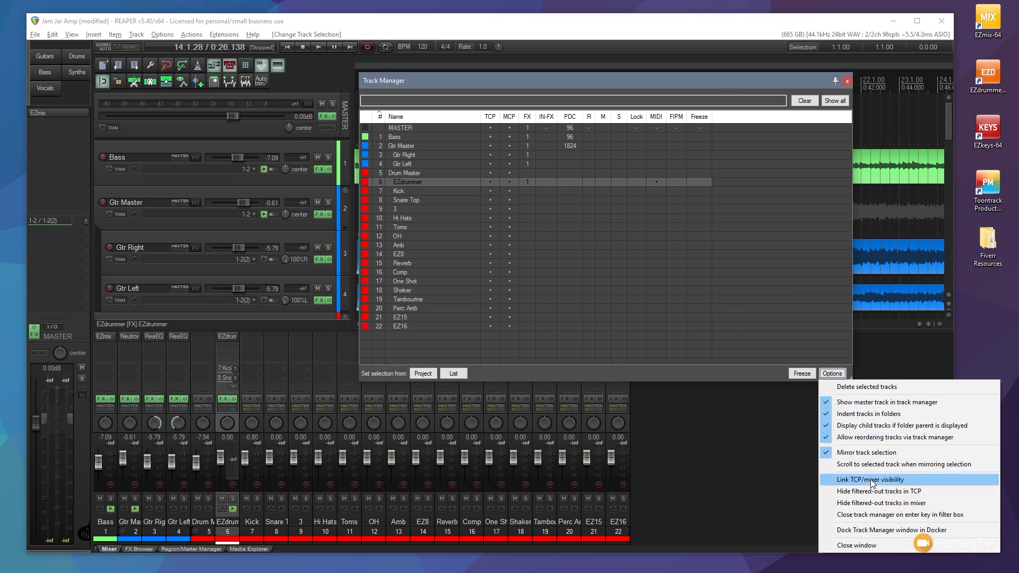
left_click(908, 493)
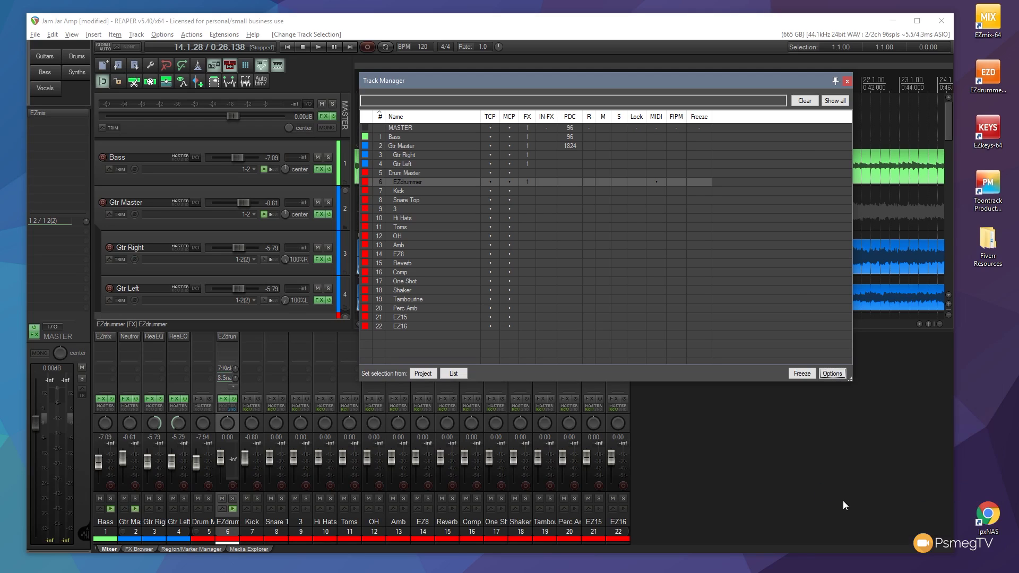
left_click(419, 102)
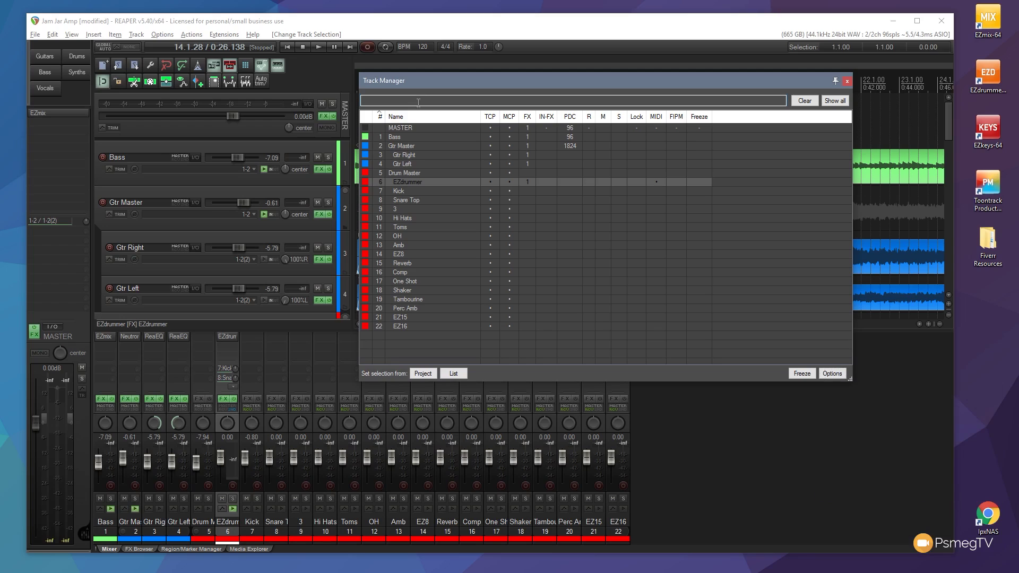
type("gtr")
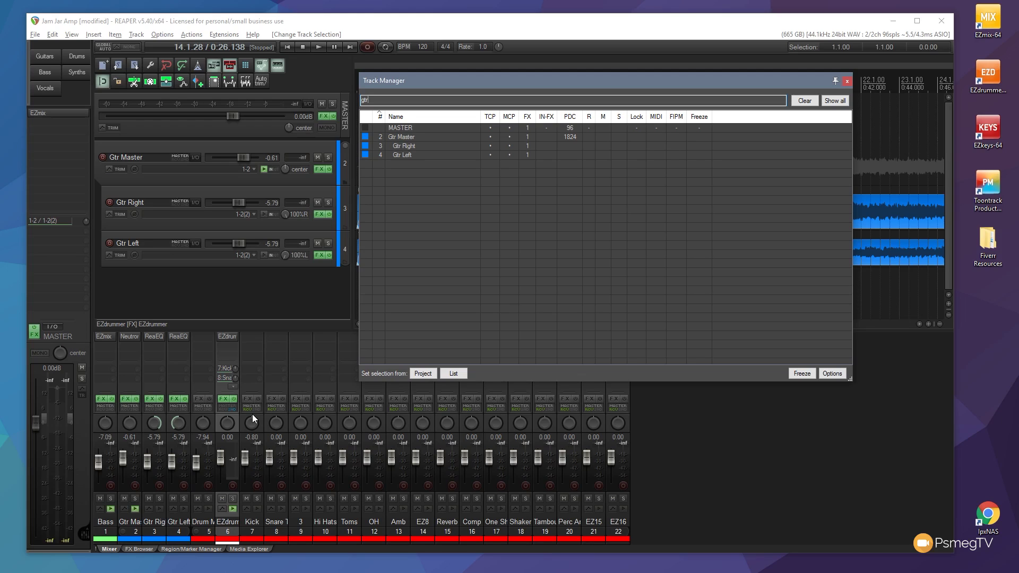
- Select Gtr Master, Gtr Right and Gtr Left, mute them, and toggle solo on and off
left_click(425, 139)
left_click(421, 154, "shift")
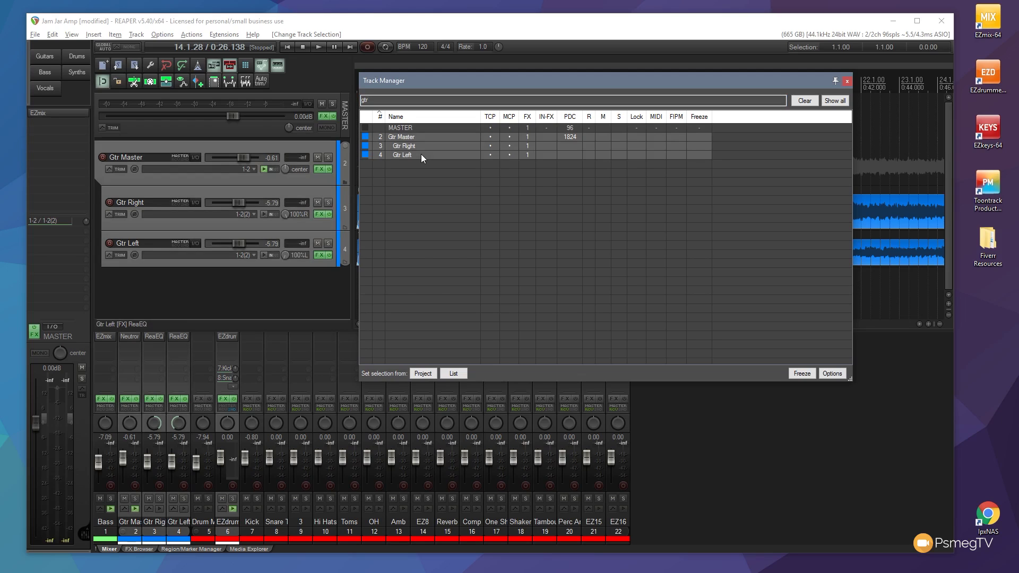
left_click(606, 137)
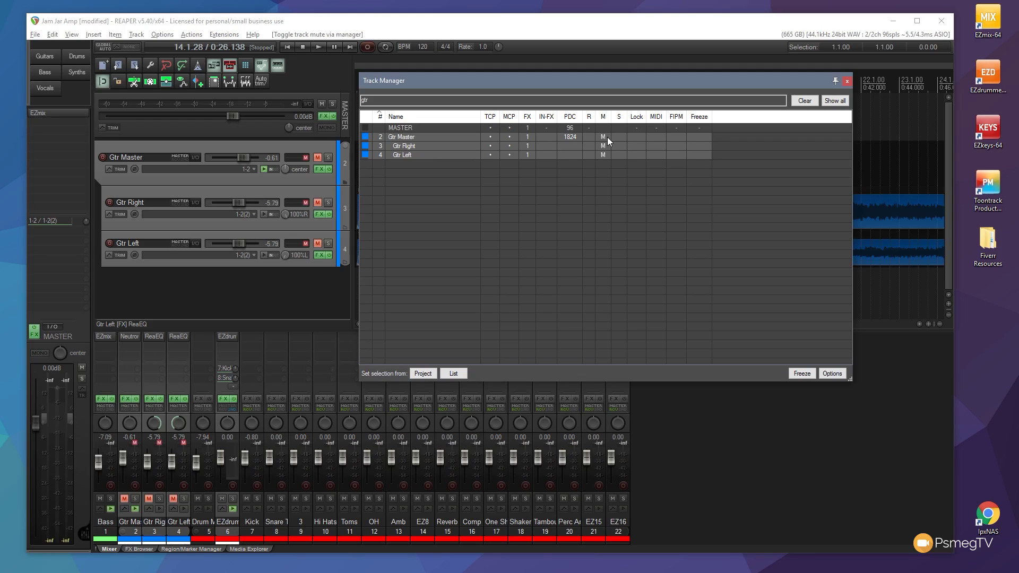
left_click(617, 137)
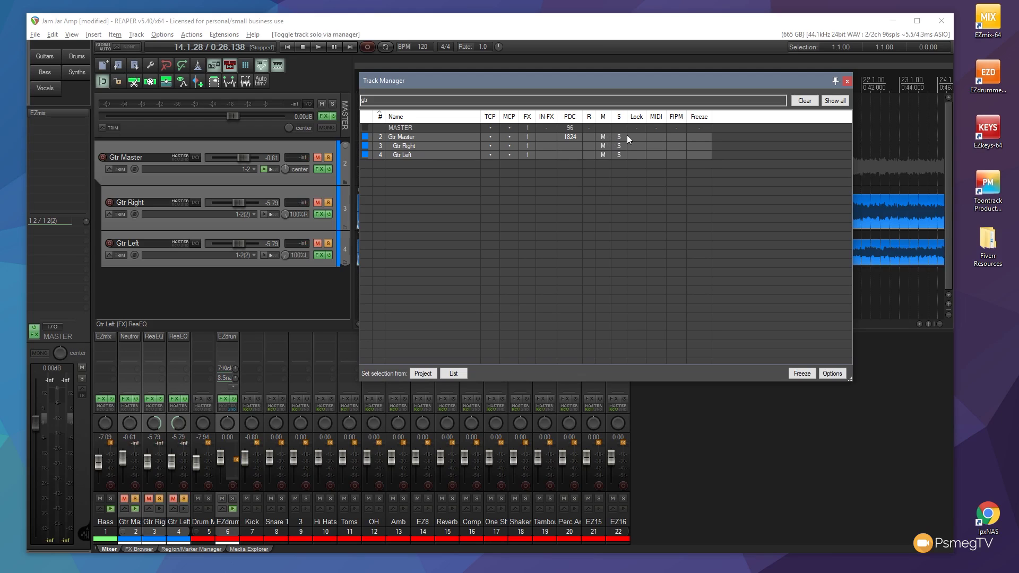
left_click(625, 136)
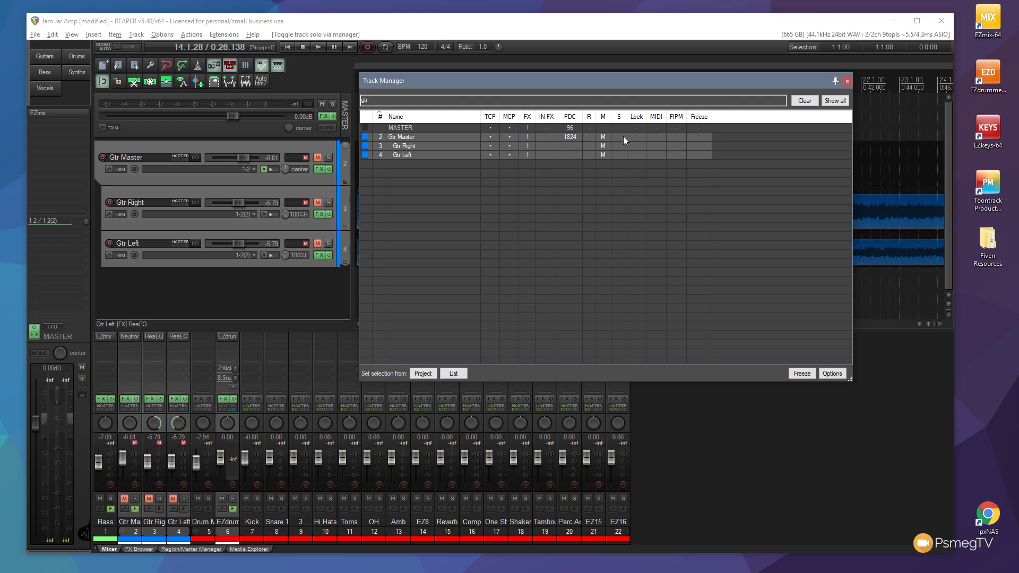